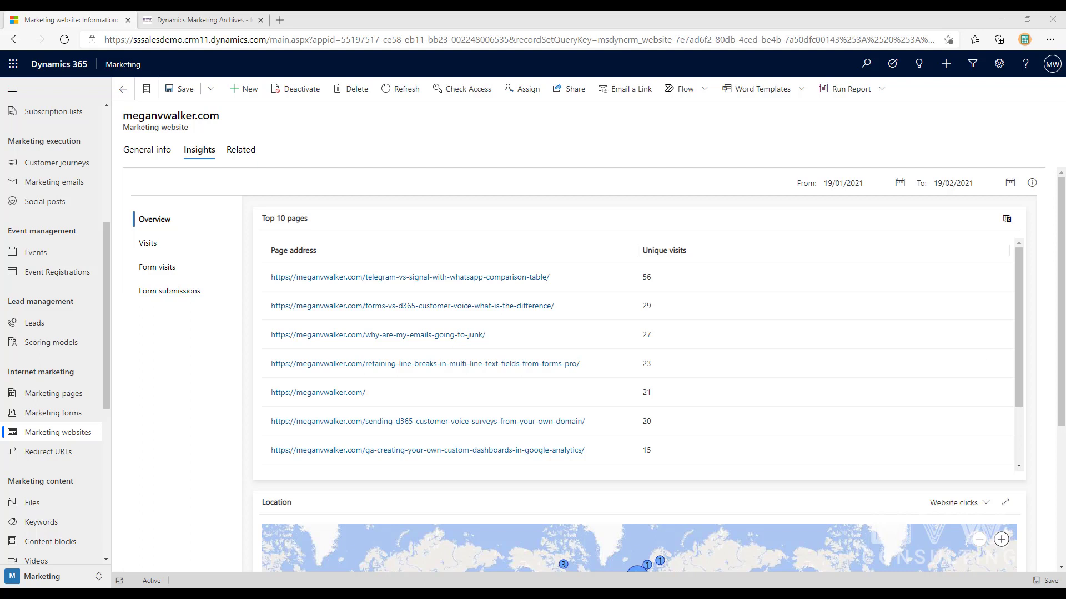
Switch the website's Insights from the top pages overview to the Visits list.
scroll(845, 297, down, 2)
scroll(844, 298, up, 2)
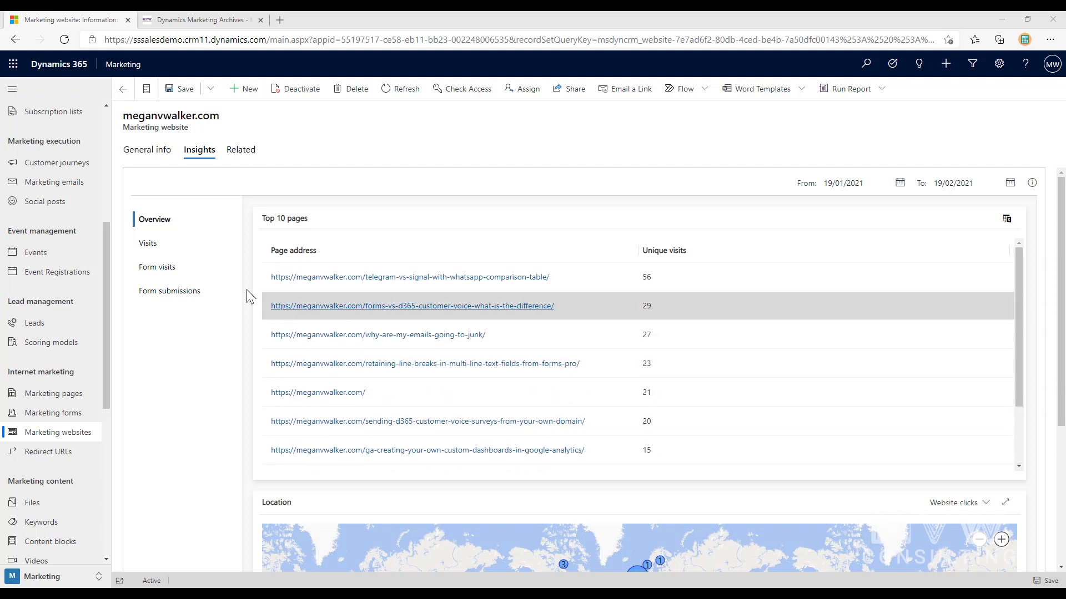
click(156, 245)
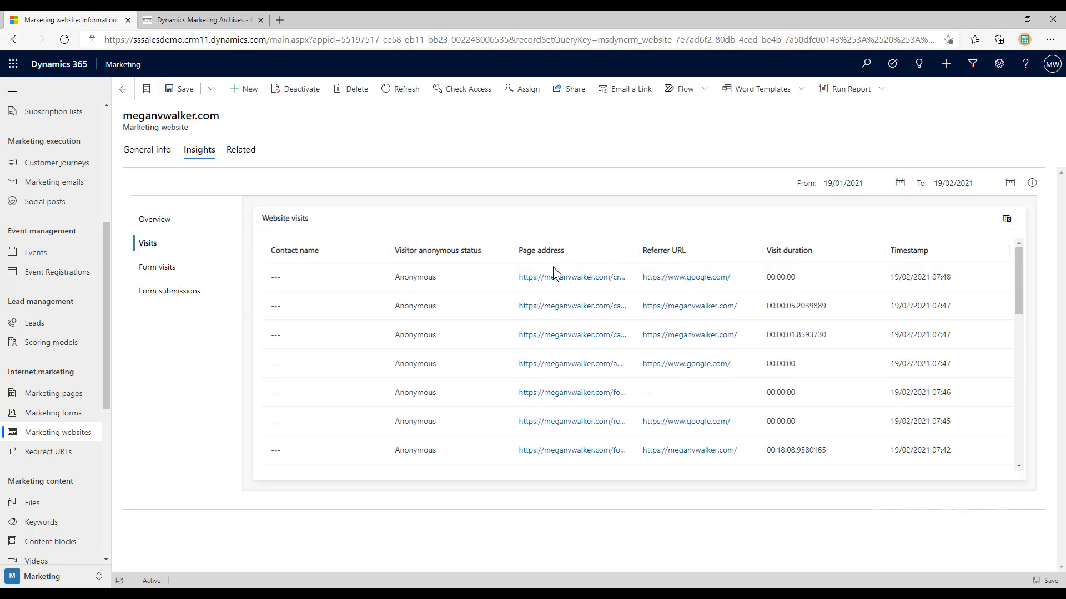
Scroll through the Website visits table to review the anonymous Google- and self-referred visits.
scroll(816, 293, down, 1)
scroll(816, 293, down, 1)
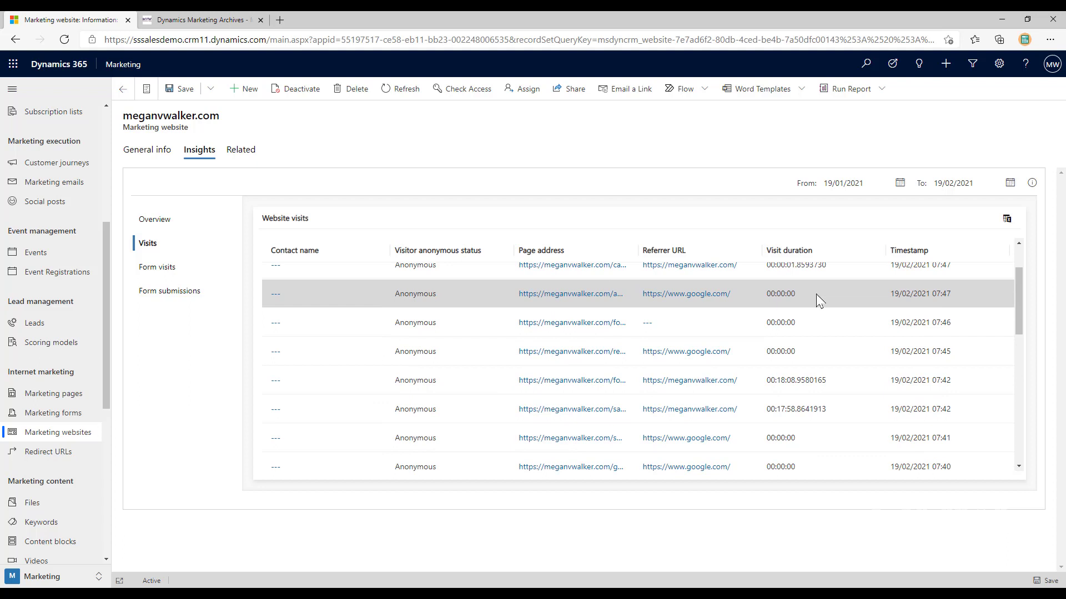
scroll(836, 300, down, 1)
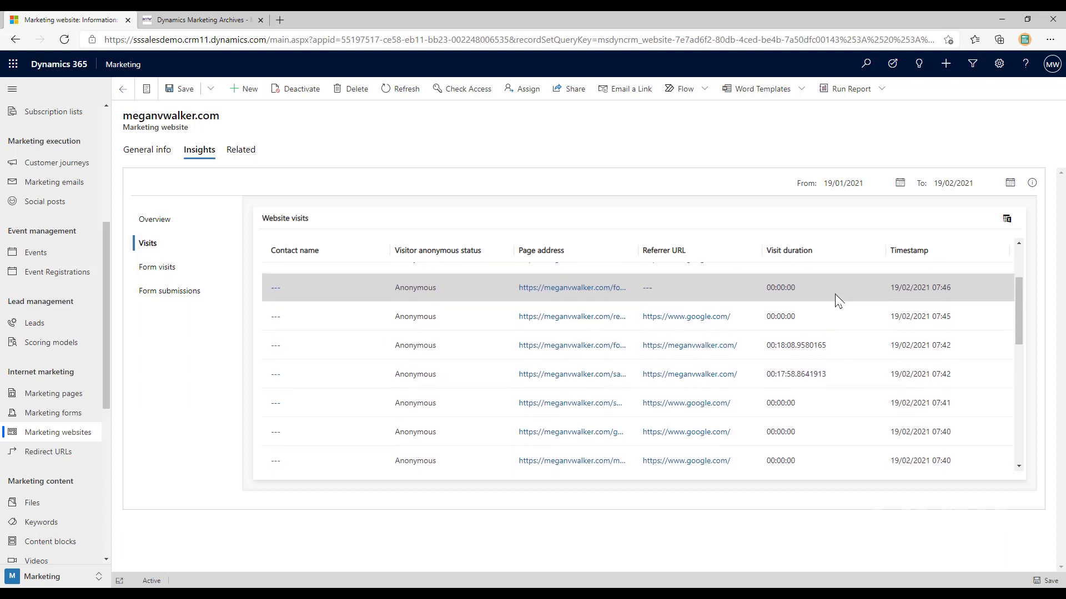
scroll(837, 300, down, 5)
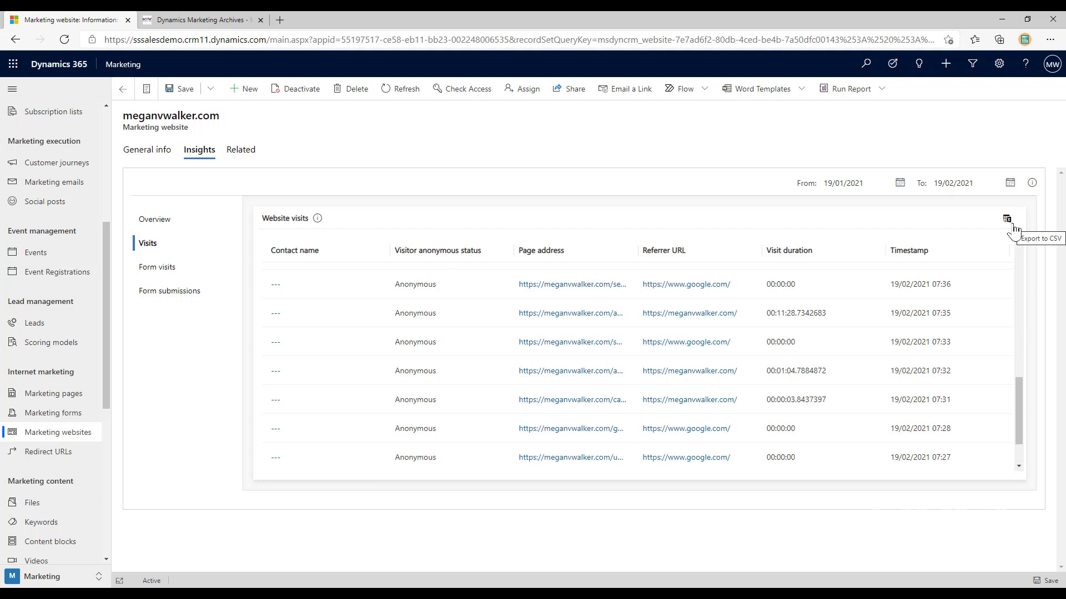
Start a new redirect URL with the blog's Dynamics Marketing category page as its Original URL.
click(48, 452)
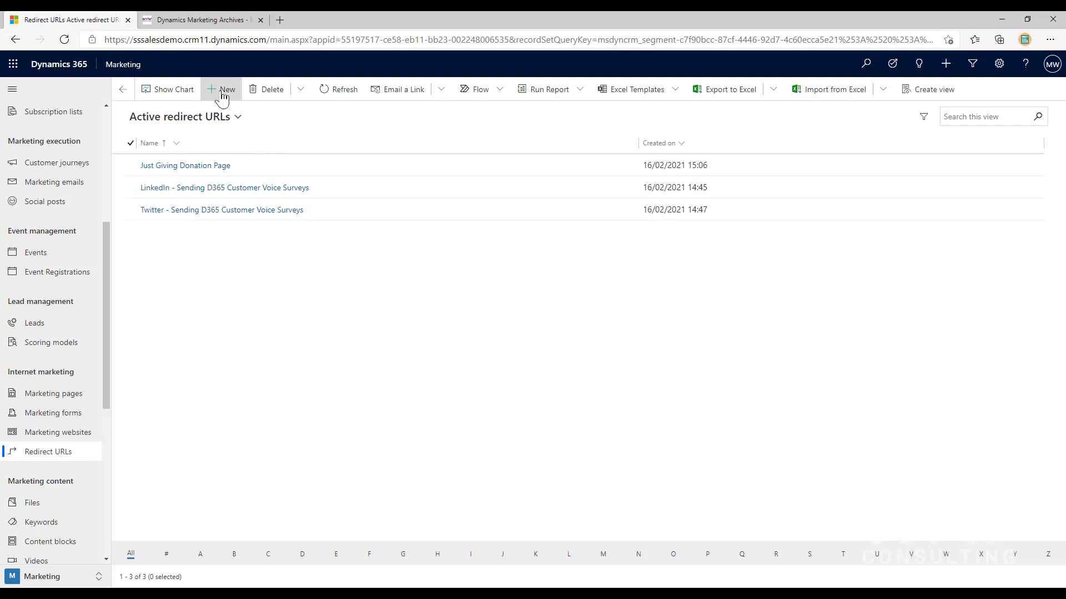
click(222, 95)
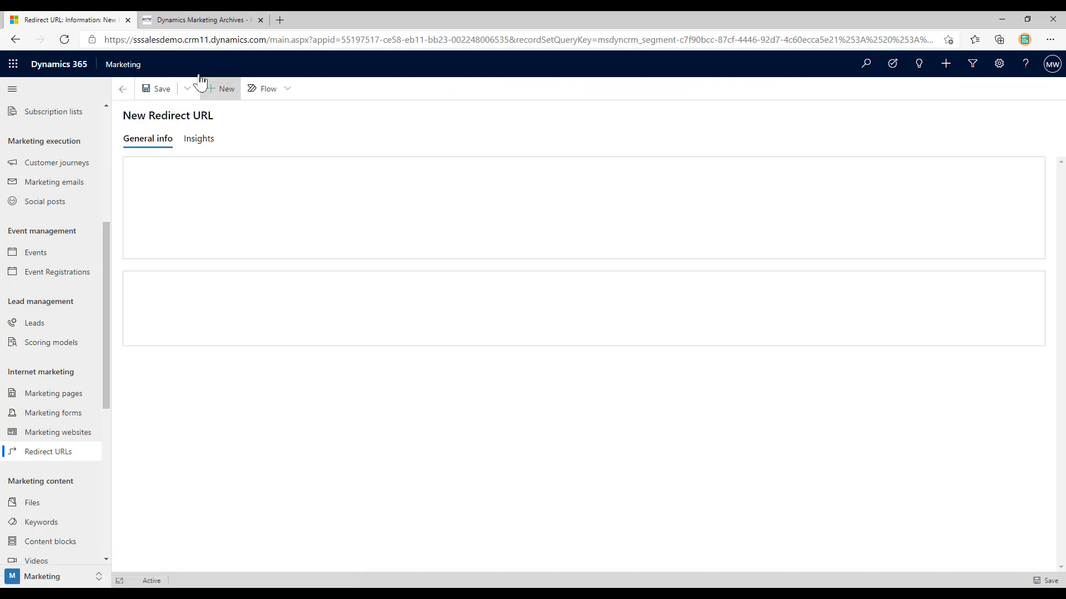
click(201, 18)
click(393, 40)
key(ctrl+c)
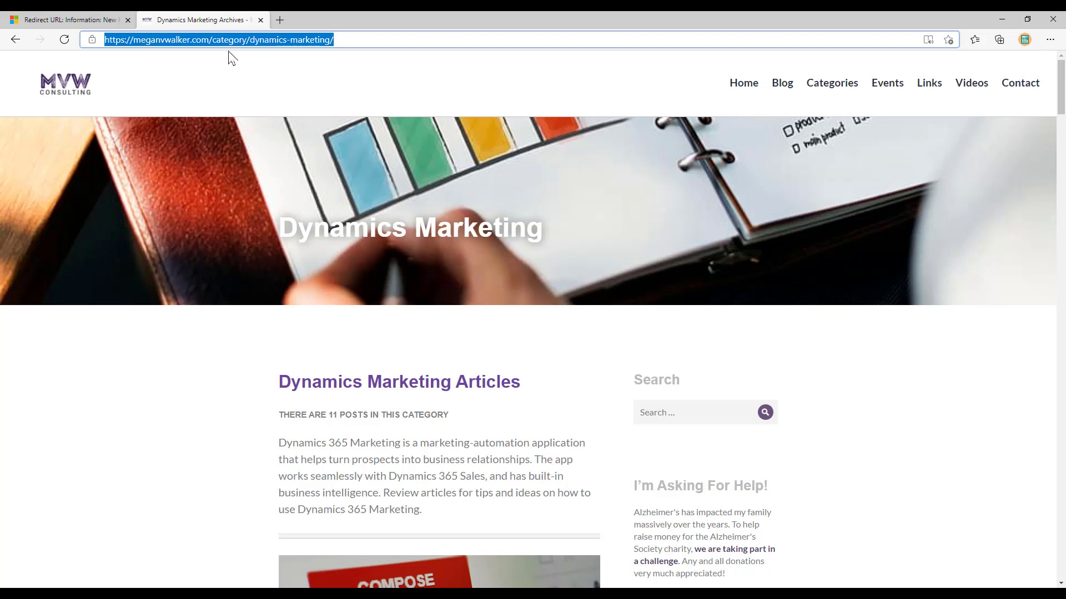
click(99, 19)
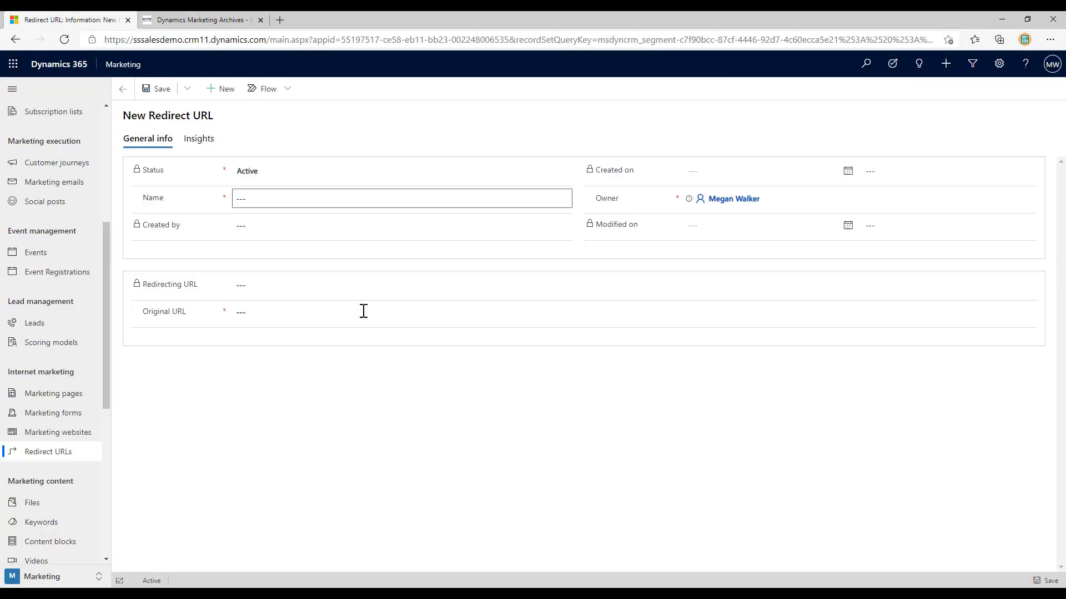
click(276, 314)
key(ctrl+v)
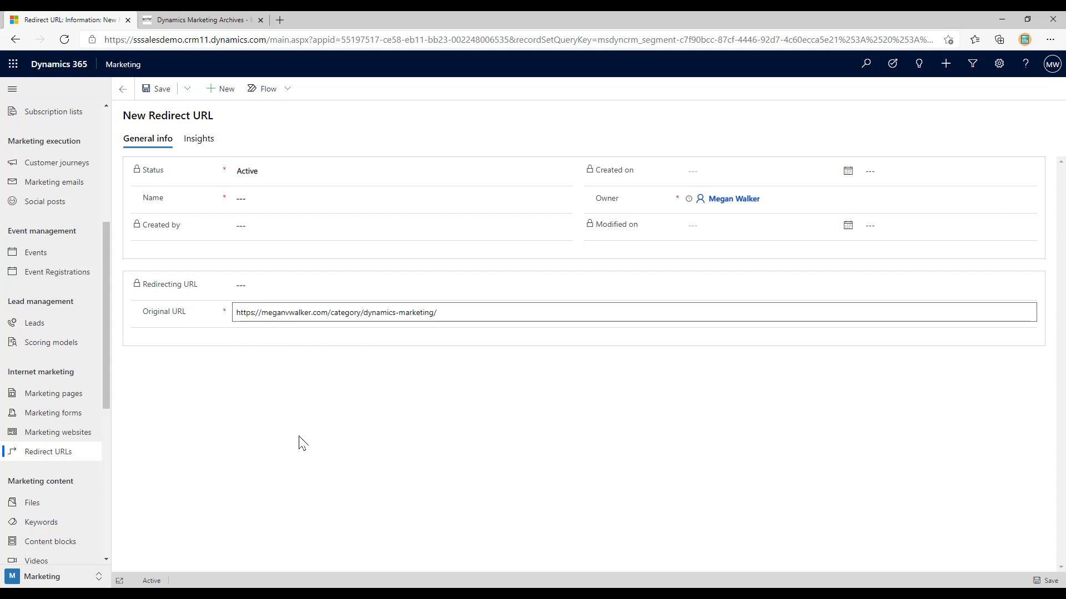
Name the redirect URL 'D365 Marketing Category Page' and save it.
click(287, 197)
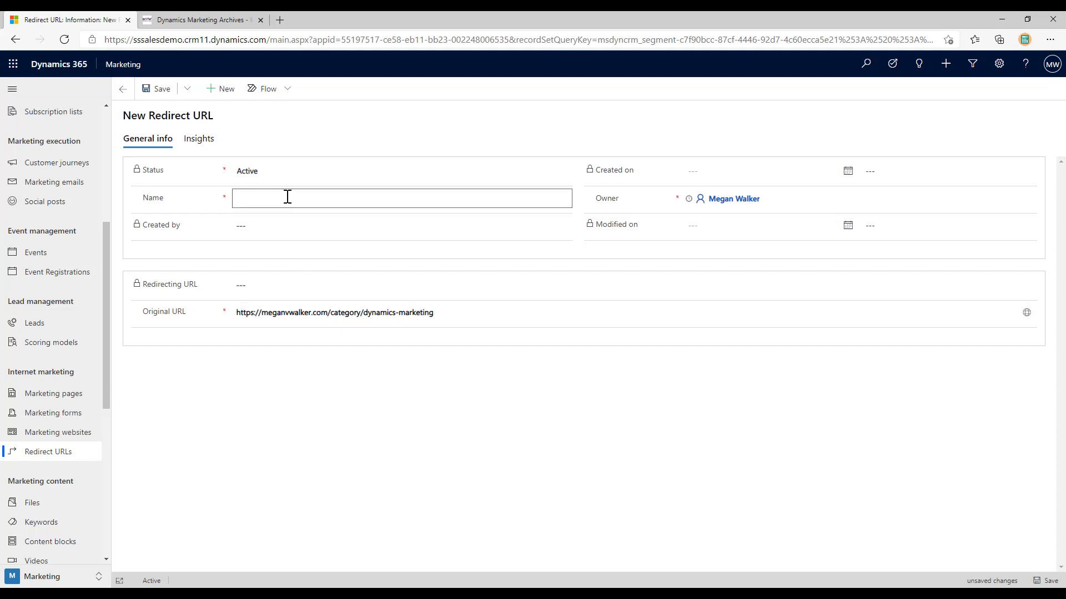
text(D365 Marketing Category Page)
click(387, 423)
click(158, 88)
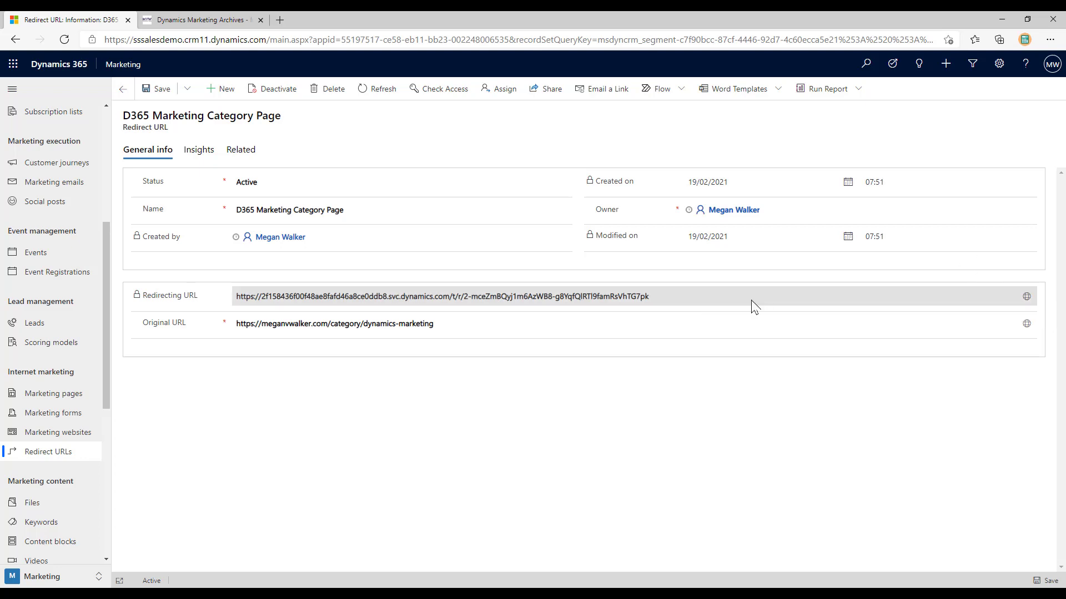
Select the generated svc.dynamics.com redirecting URL on the saved record.
drag(751, 303, 227, 304)
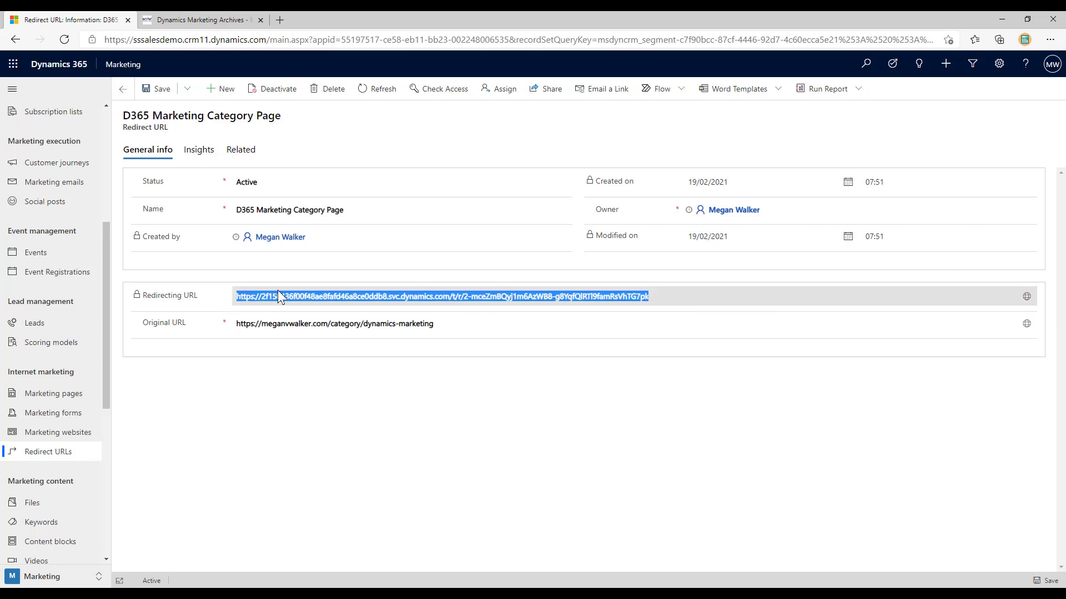
Open a new browser tab and copy the record's full redirecting URL.
click(279, 20)
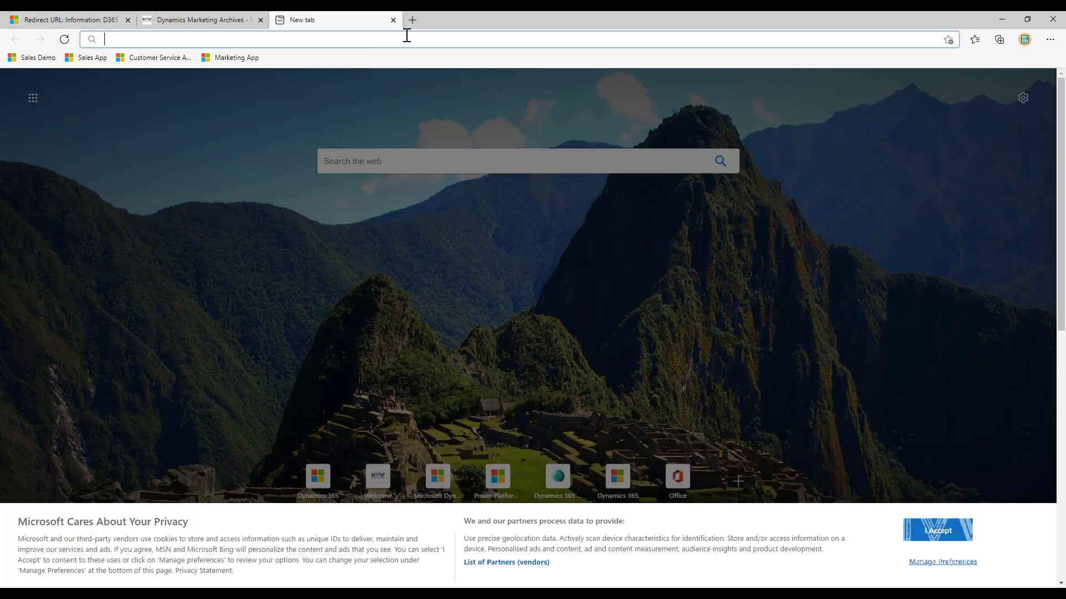
key(ctrl+v)
click(61, 20)
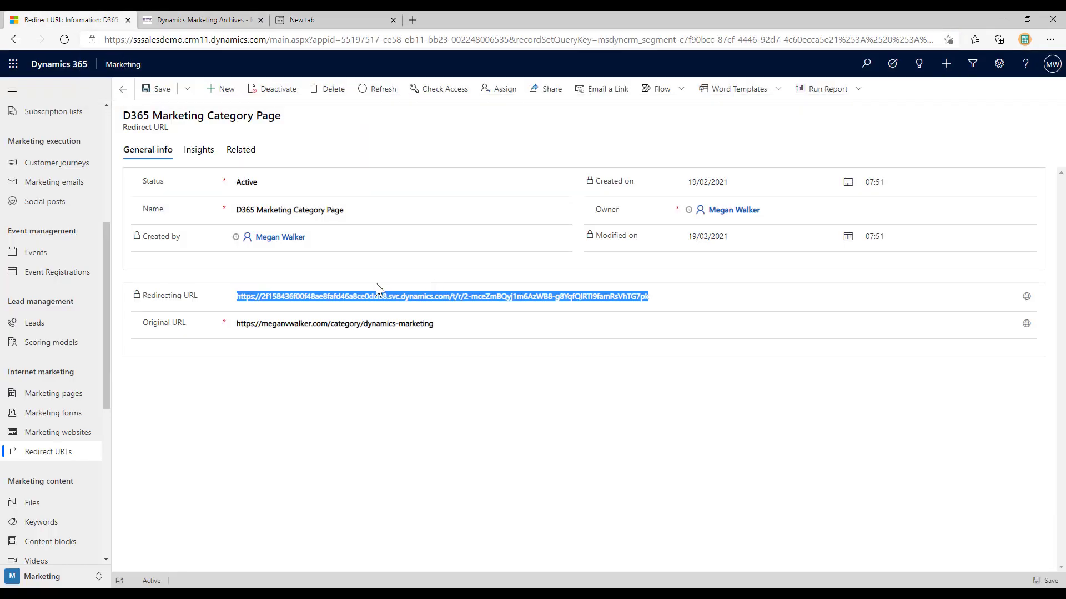
right_click(350, 304)
click(625, 304)
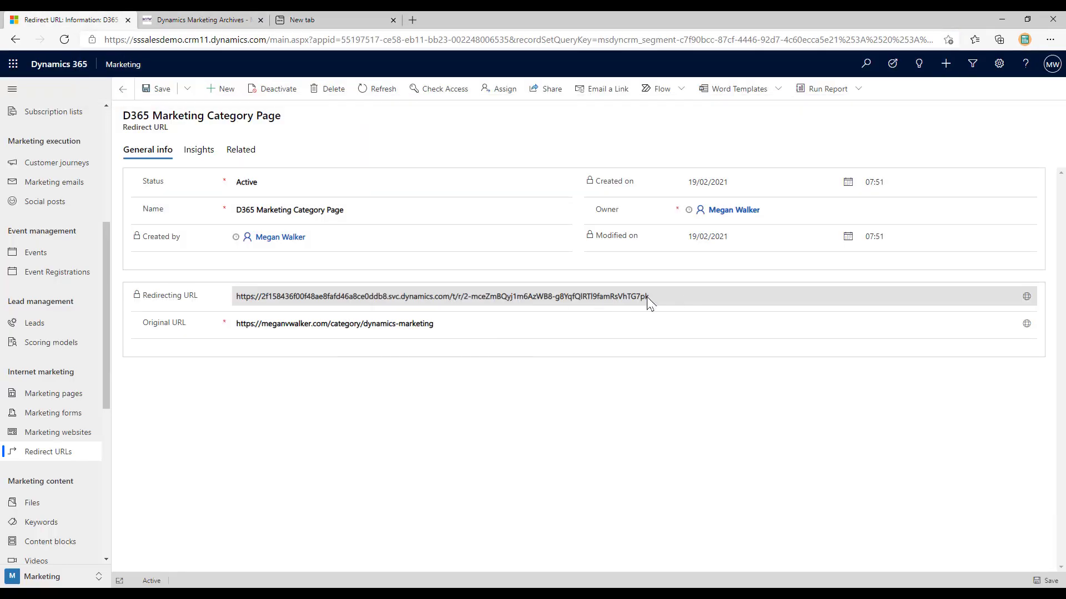
drag(688, 304, 238, 297)
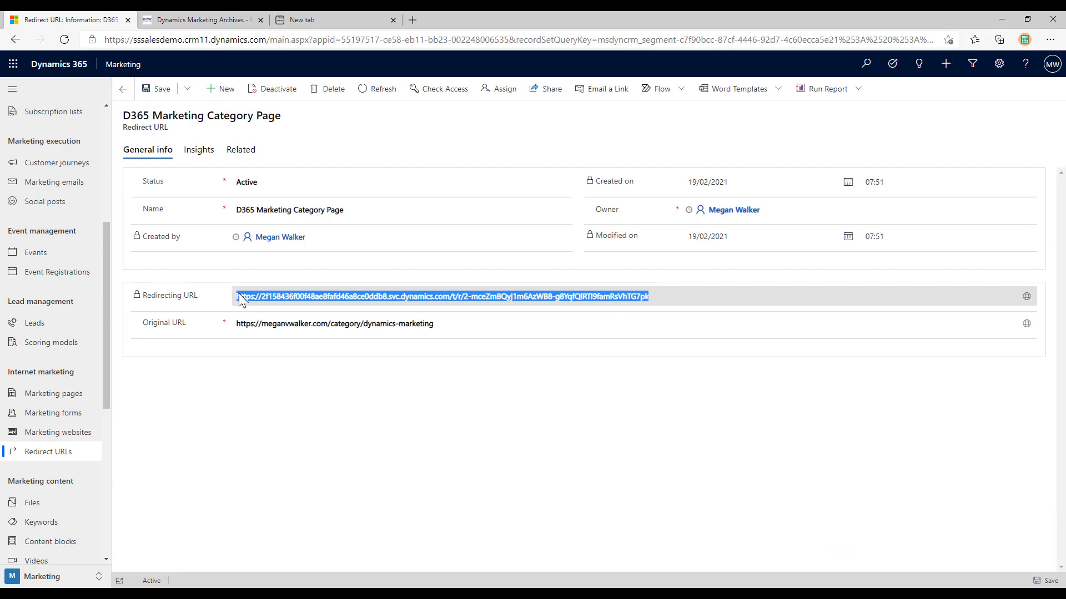
right_click(239, 298)
click(261, 305)
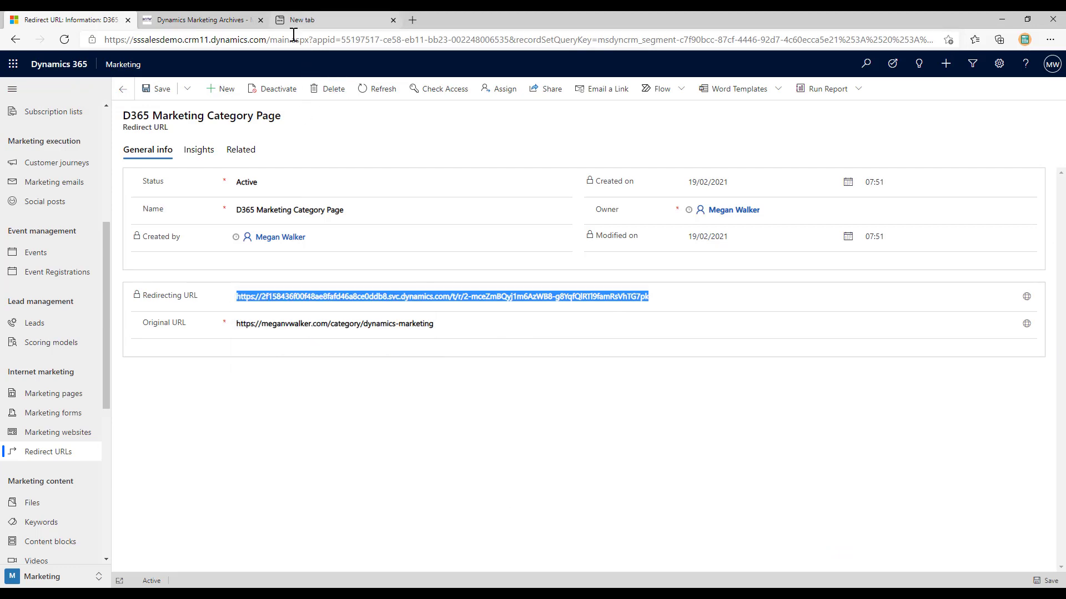
Load the redirecting URL in the new tab to confirm it reaches the category page, then return.
click(311, 21)
click(350, 39)
key(BackSpace)
key(ctrl+v)
key(Return)
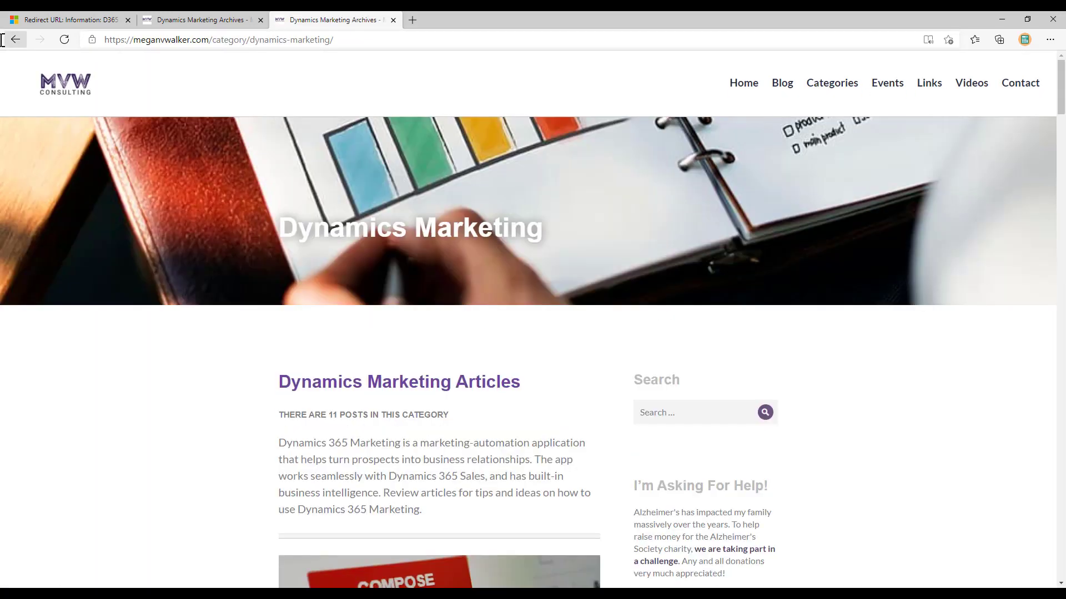
click(32, 20)
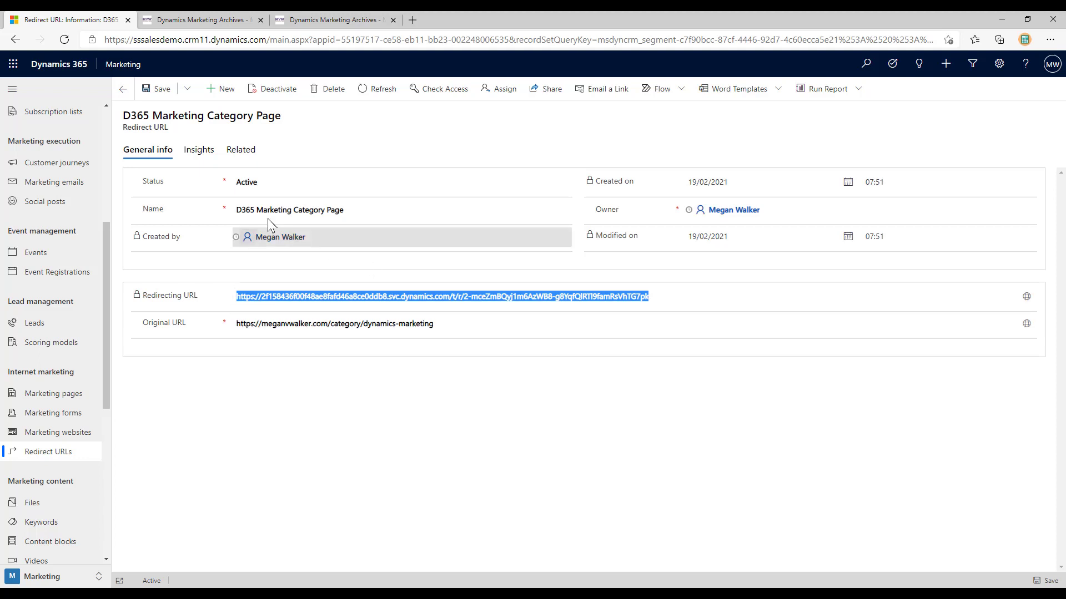
Glance at the new record's Insights and General tabs, then return to the Active redirect URLs list.
click(196, 149)
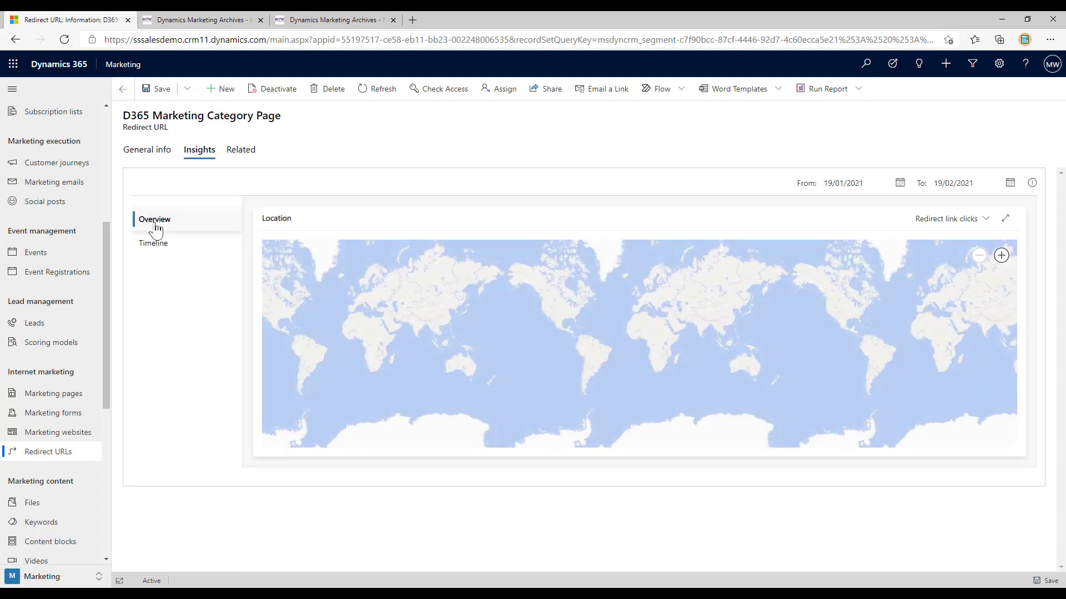
click(147, 155)
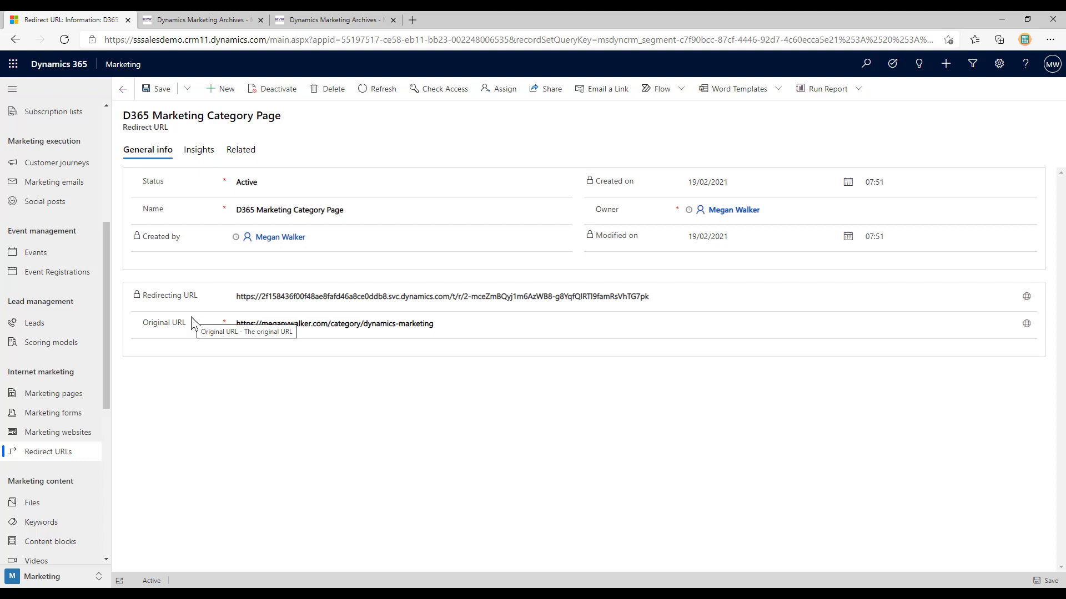
click(61, 453)
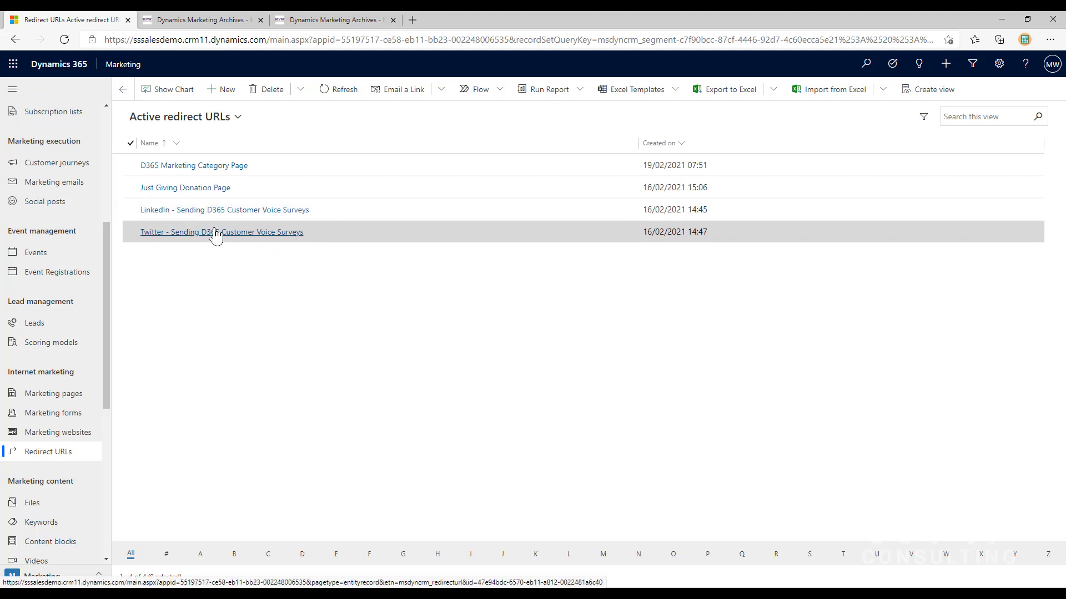
Open the LinkedIn - Sending D365 Customer Voice Surveys redirect's Insights and zoom the map toward Europe.
click(229, 211)
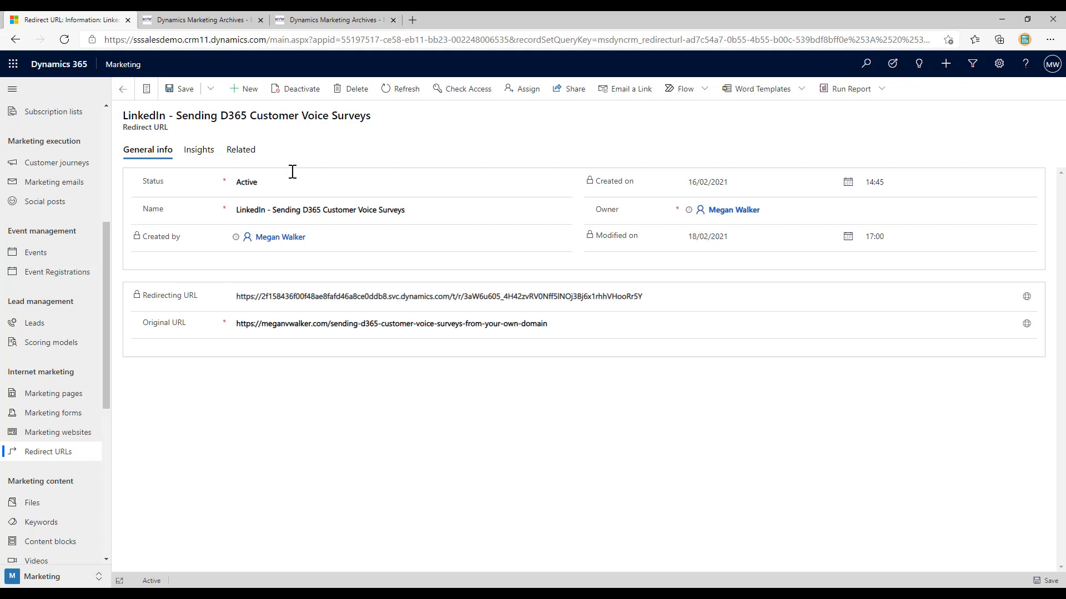
click(199, 155)
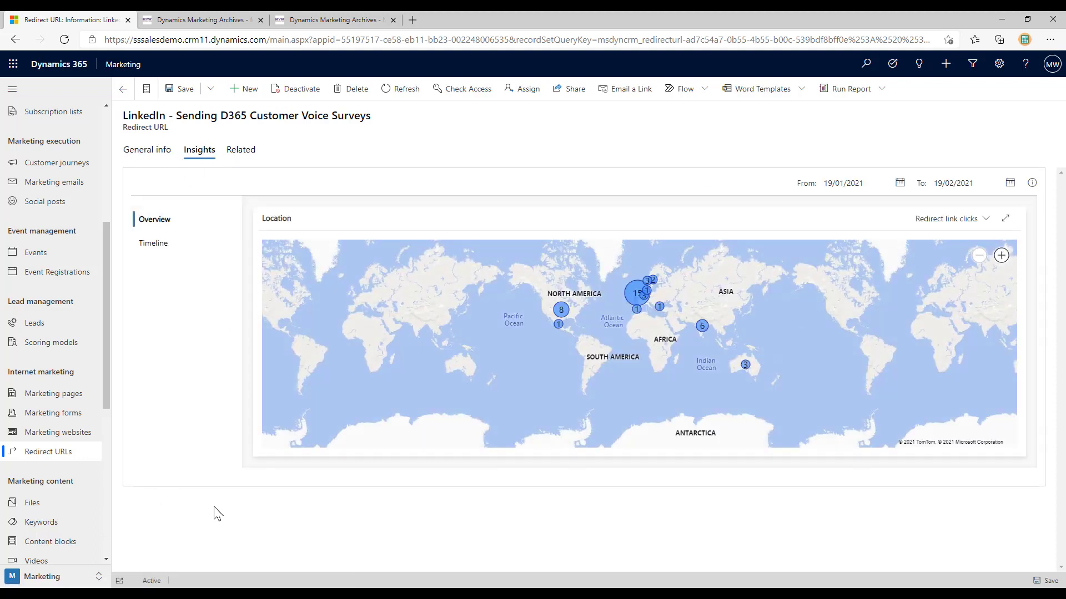
click(1001, 256)
drag(833, 298, 800, 334)
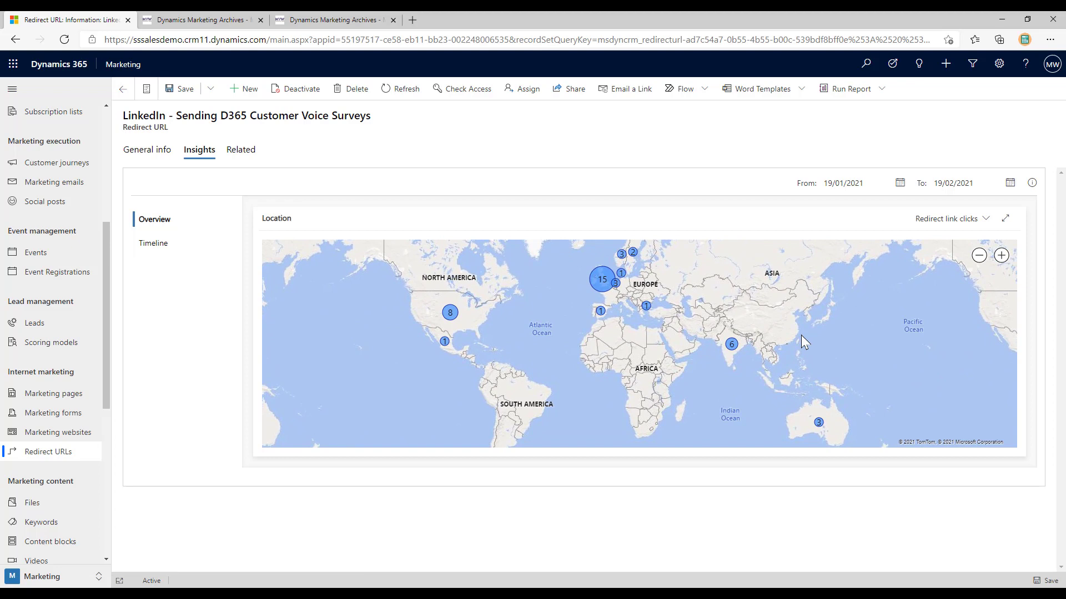
Drill into the UK and London click clusters, then back out to the world map.
click(602, 284)
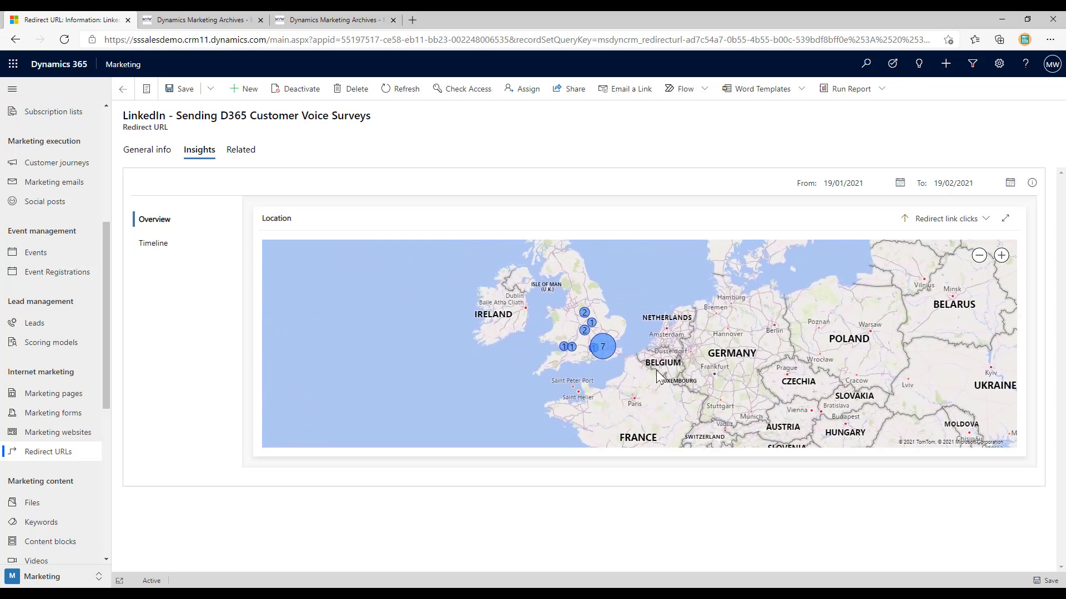
click(616, 360)
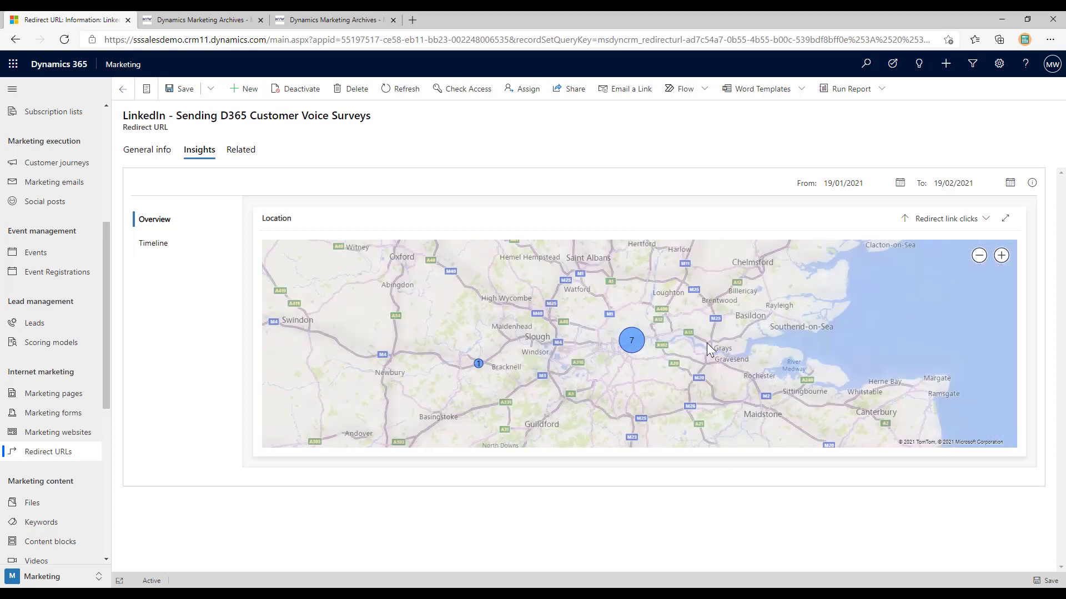
scroll(638, 341, down, 2)
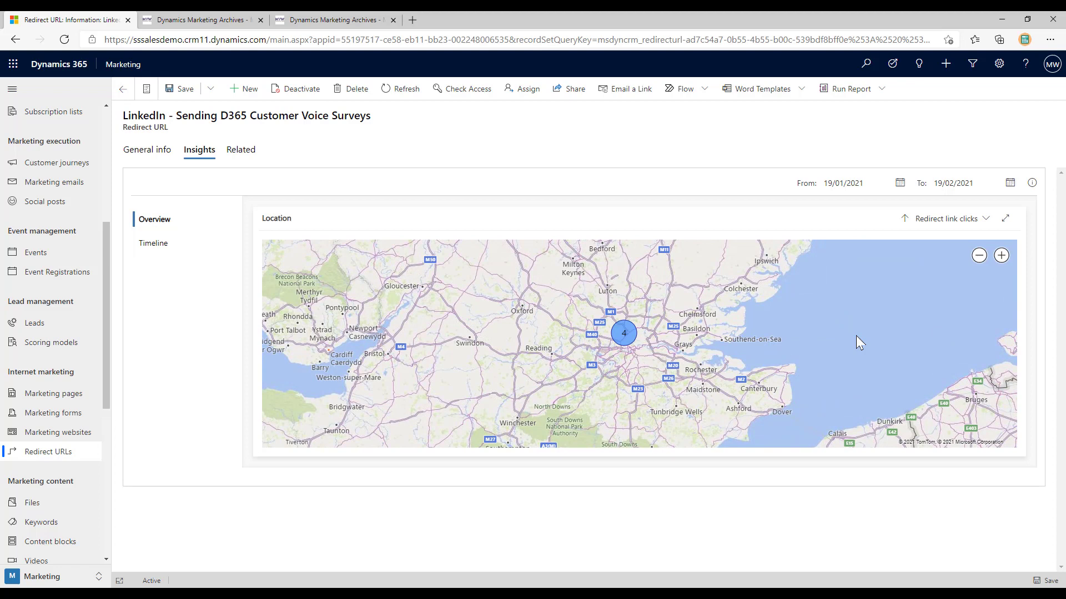
scroll(856, 336, down, 1)
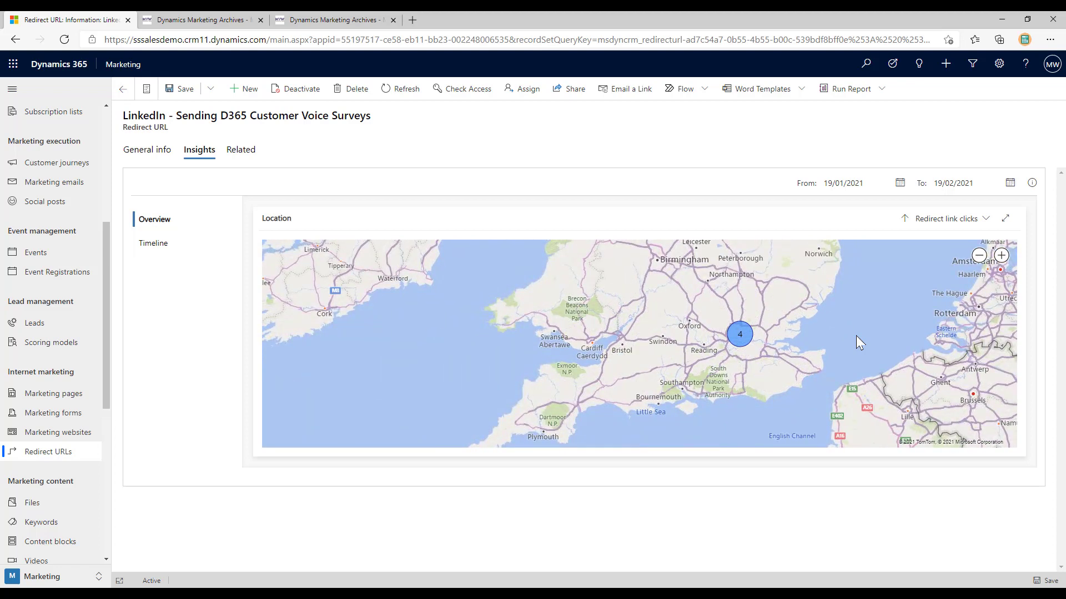
click(905, 220)
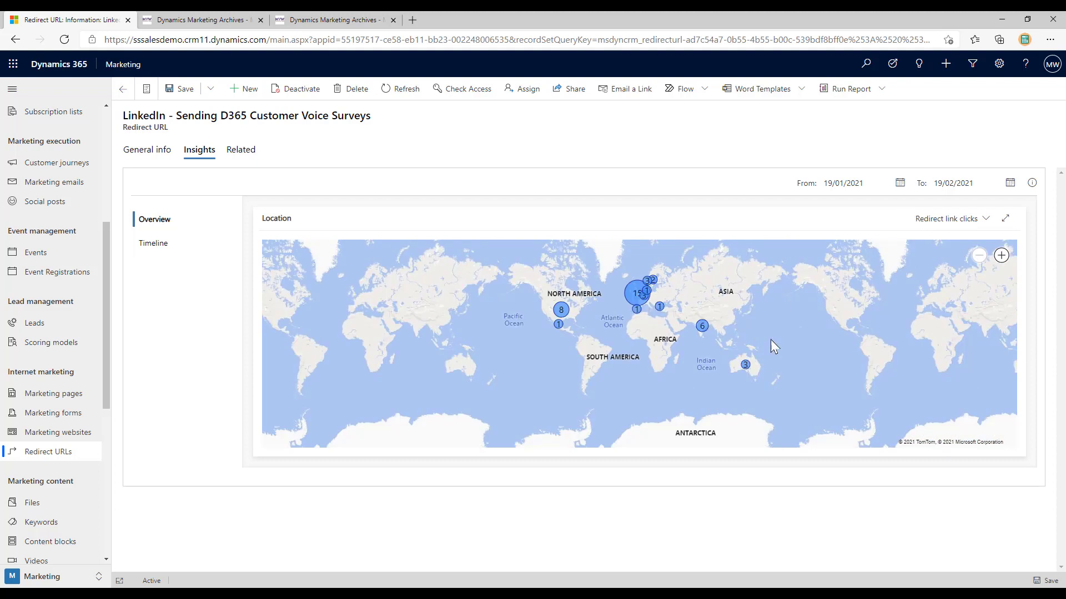
drag(524, 372, 485, 391)
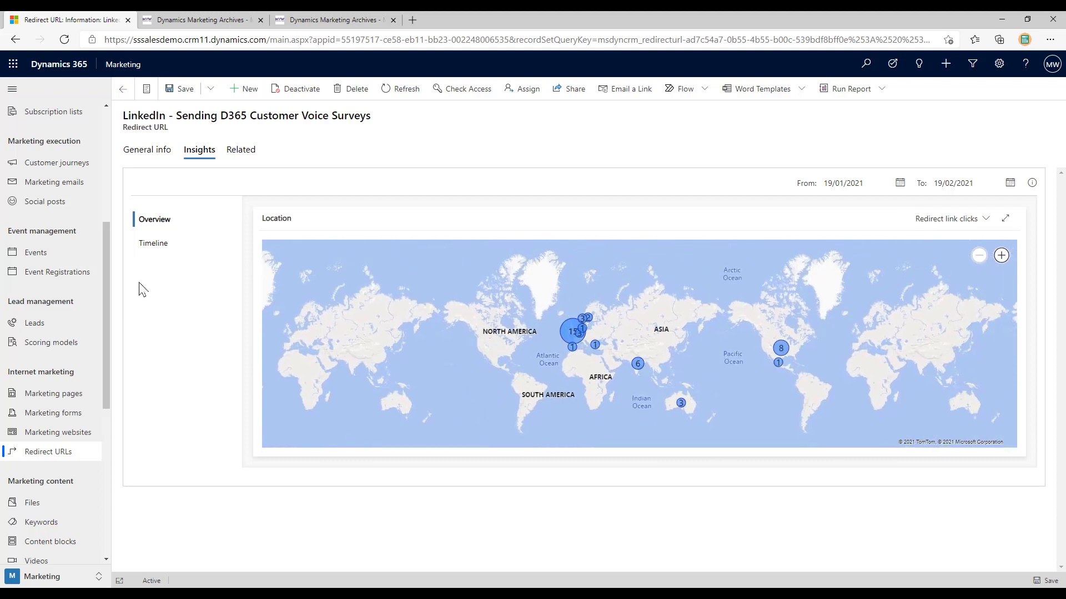
Open the LinkedIn redirect's click Timeline and scroll down to the earliest click, 17/02/2021 09:17.
click(151, 245)
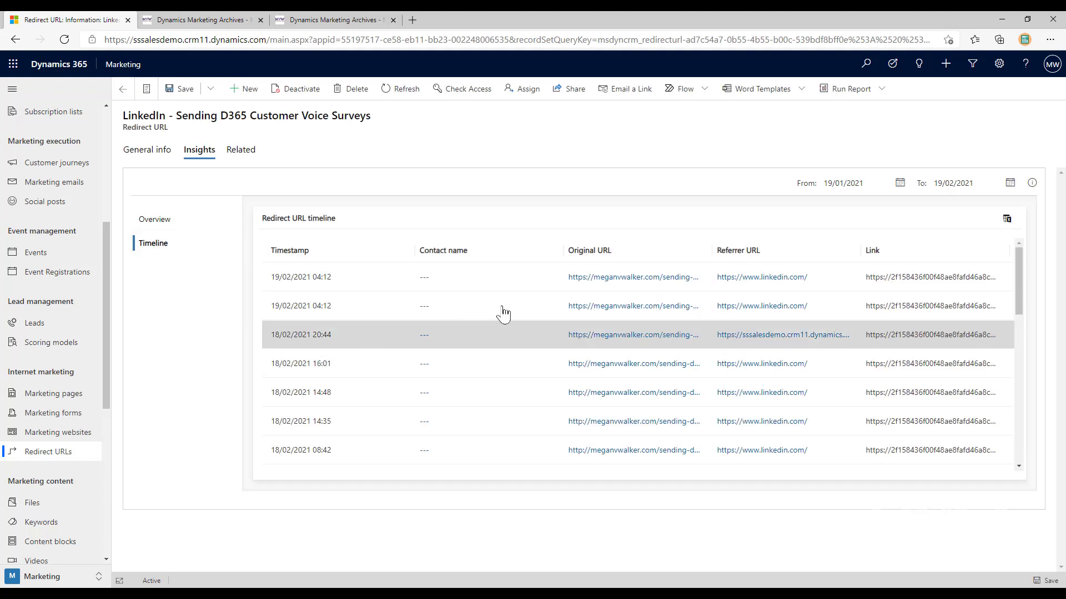
scroll(884, 302, down, 1)
scroll(884, 302, down, 5)
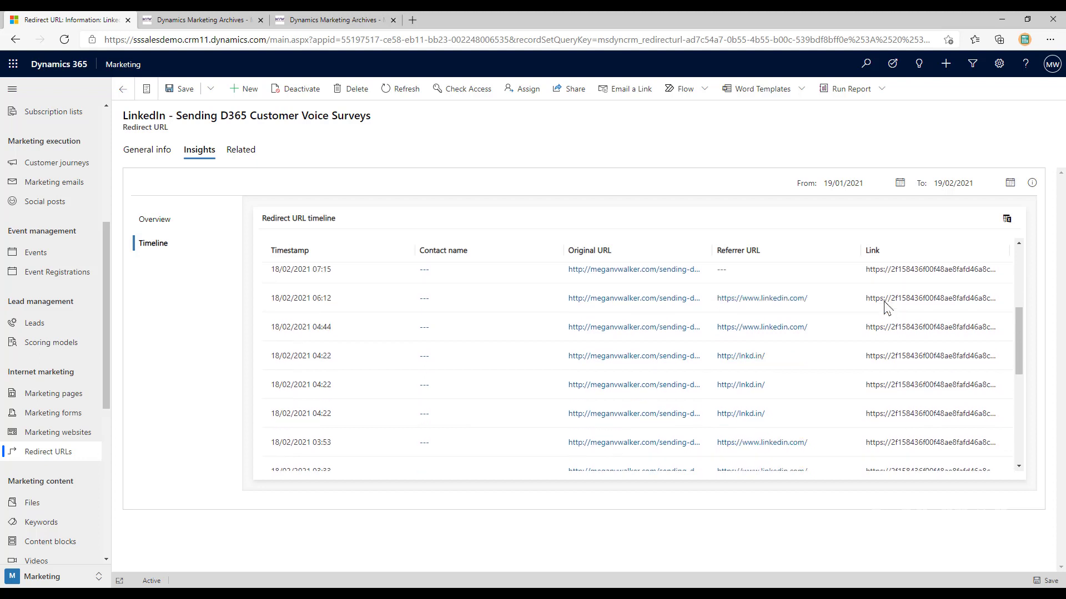
scroll(884, 303, down, 4)
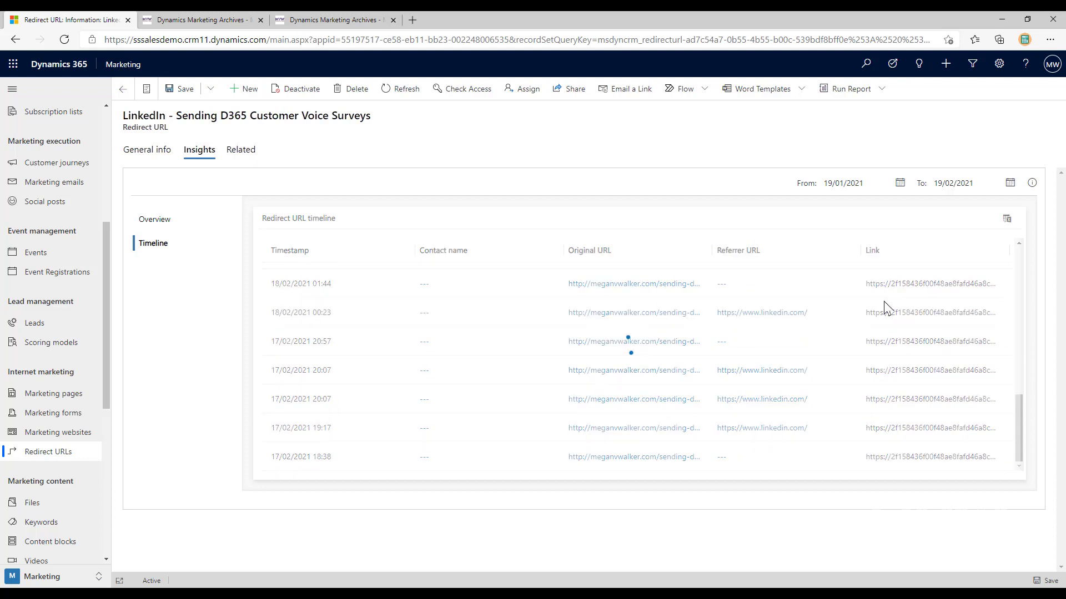
scroll(884, 306, down, 6)
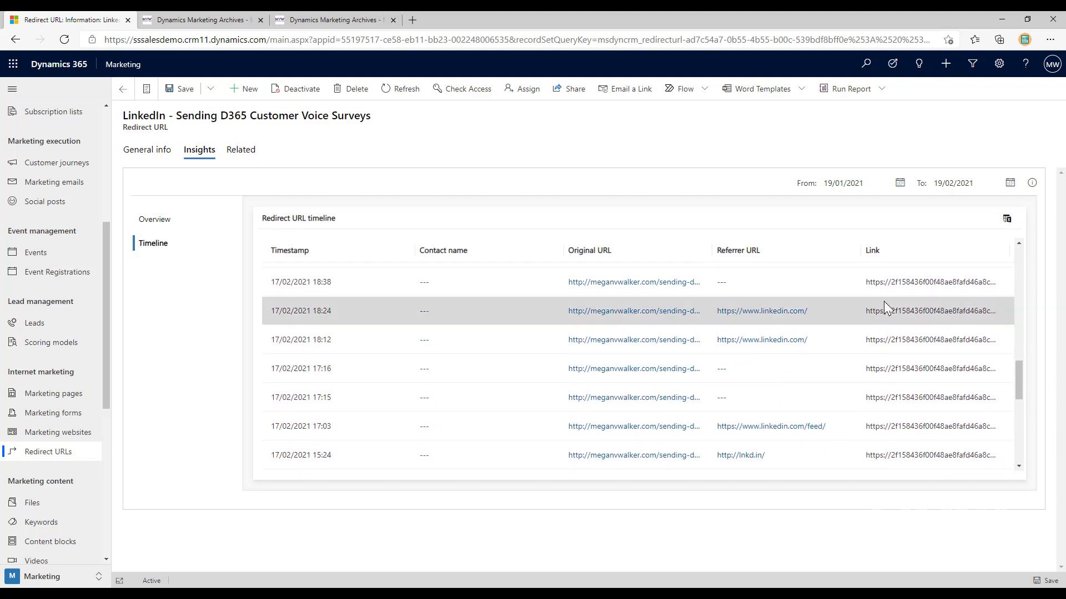
scroll(885, 307, down, 8)
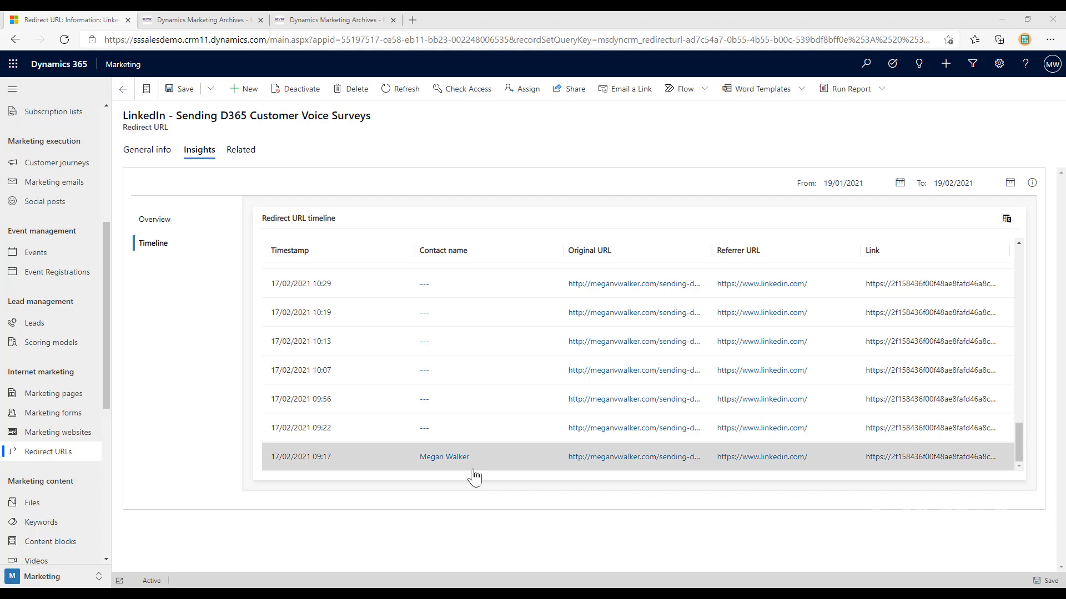
Open the contact who clicked the LinkedIn link and view their interaction insights.
click(446, 459)
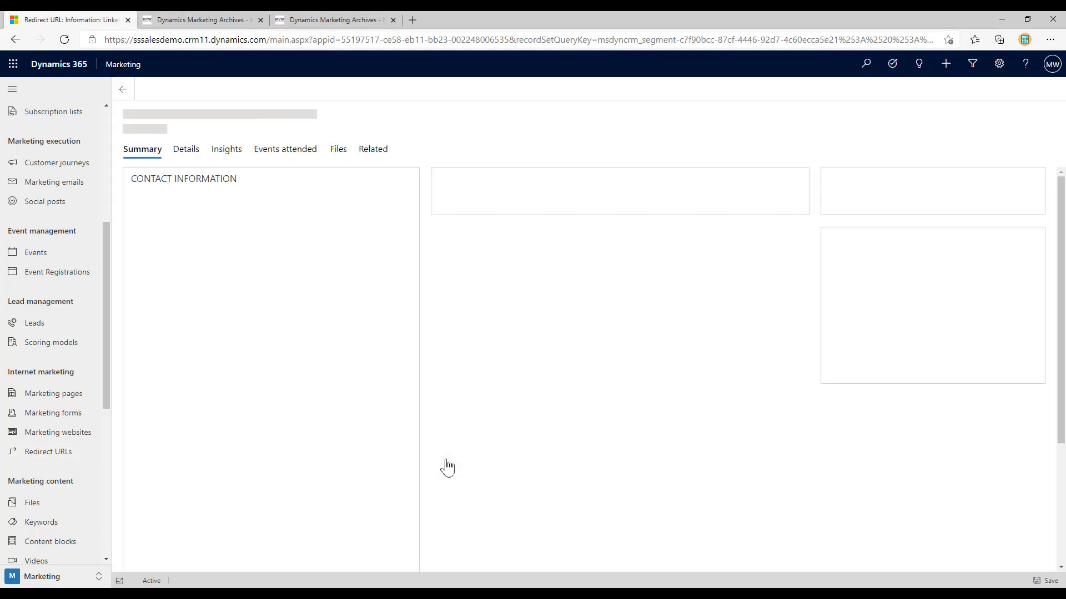
click(226, 155)
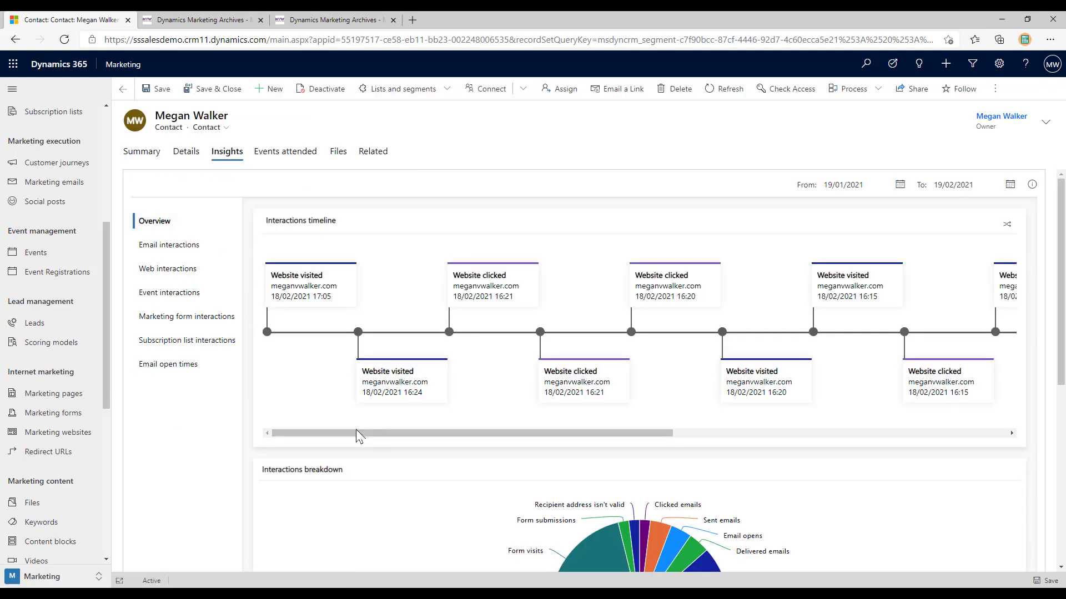
drag(350, 436, 783, 438)
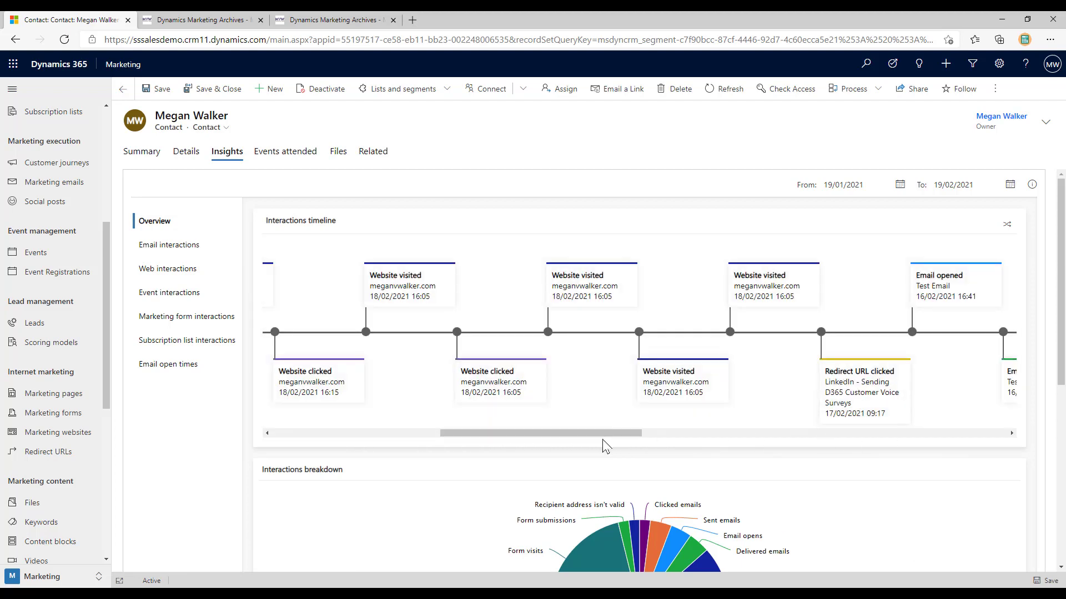
drag(635, 442, 677, 444)
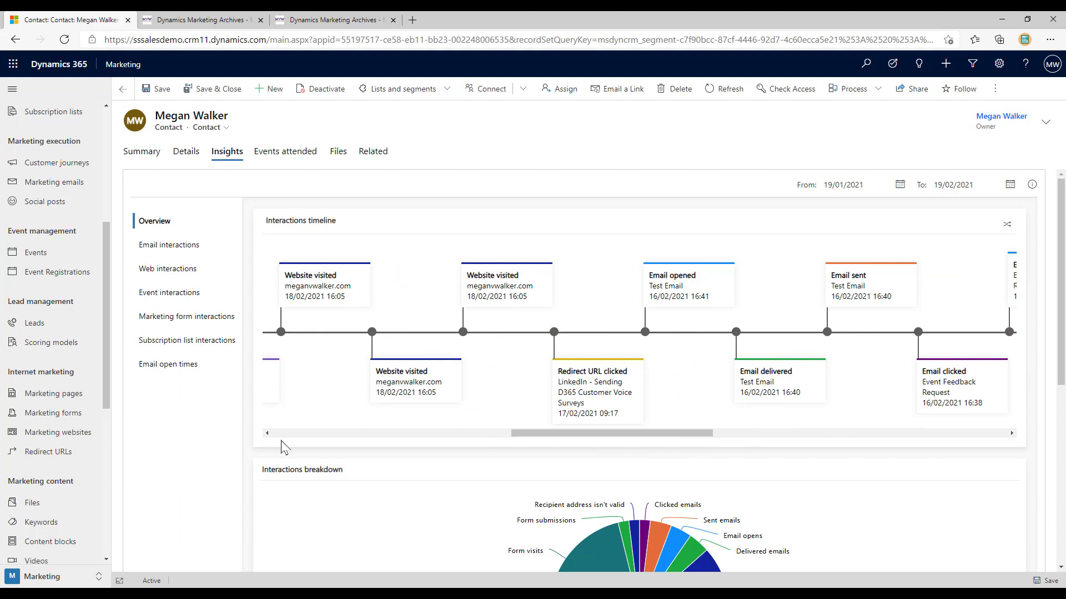
Filter the contact's insights to web interactions, review them, then open the Redirect URLs list.
click(161, 268)
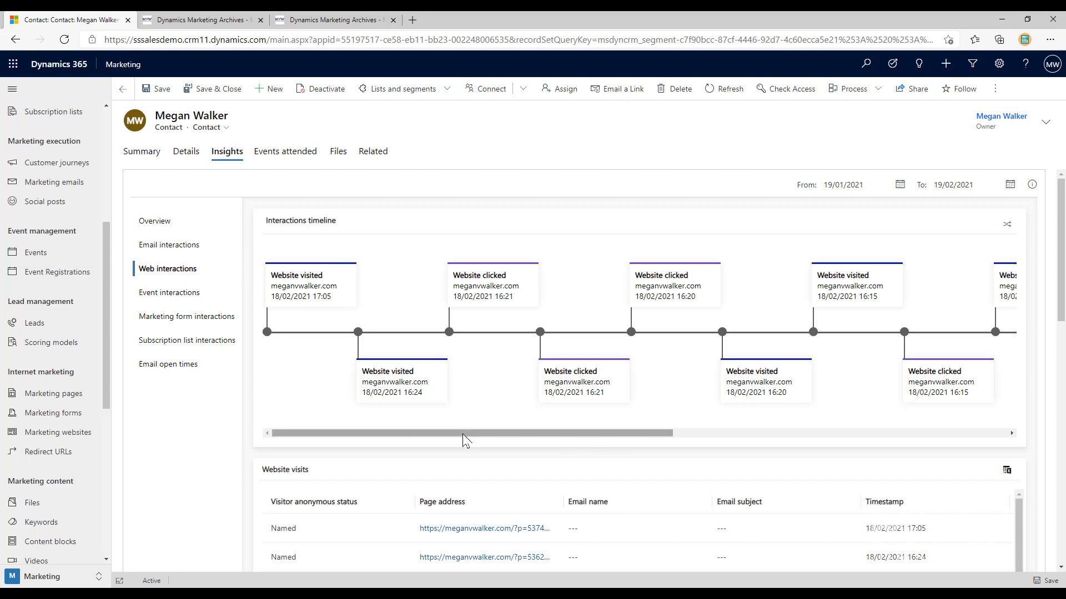
drag(464, 433, 766, 452)
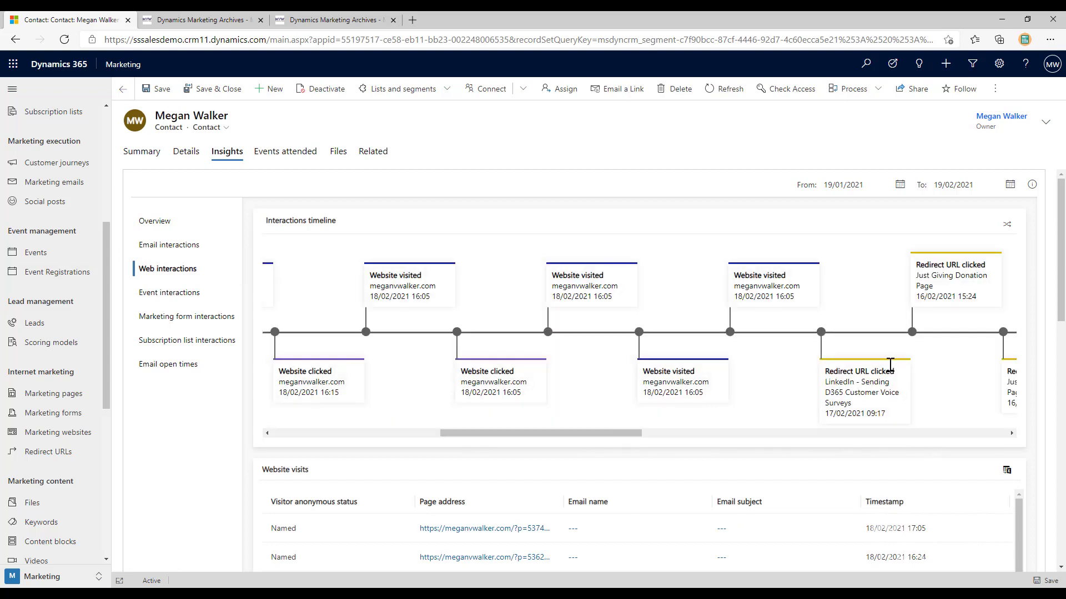
drag(480, 434, 680, 439)
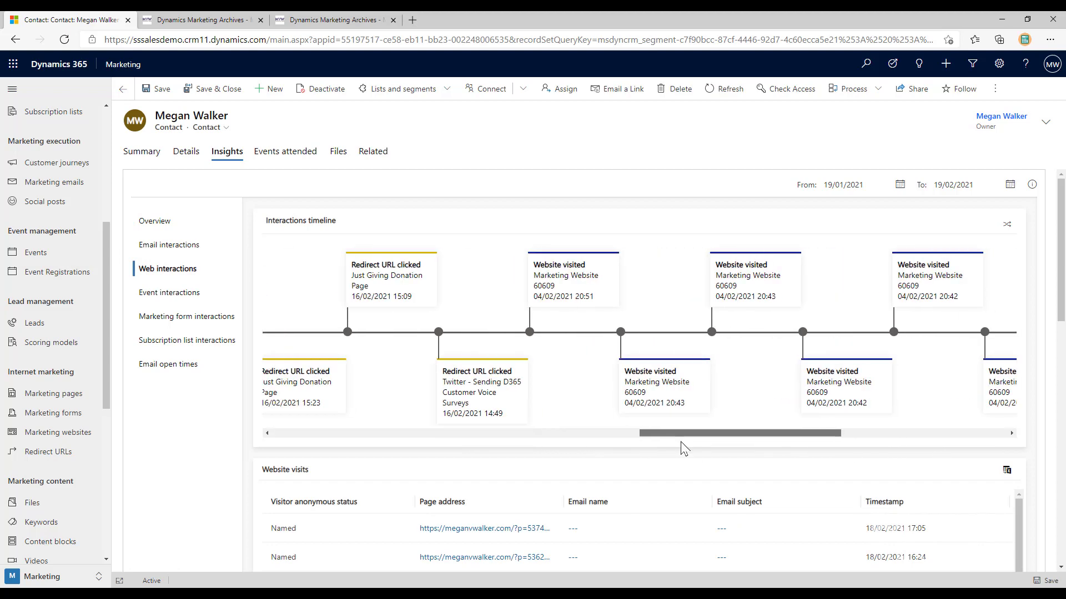
scroll(377, 402, down, 10)
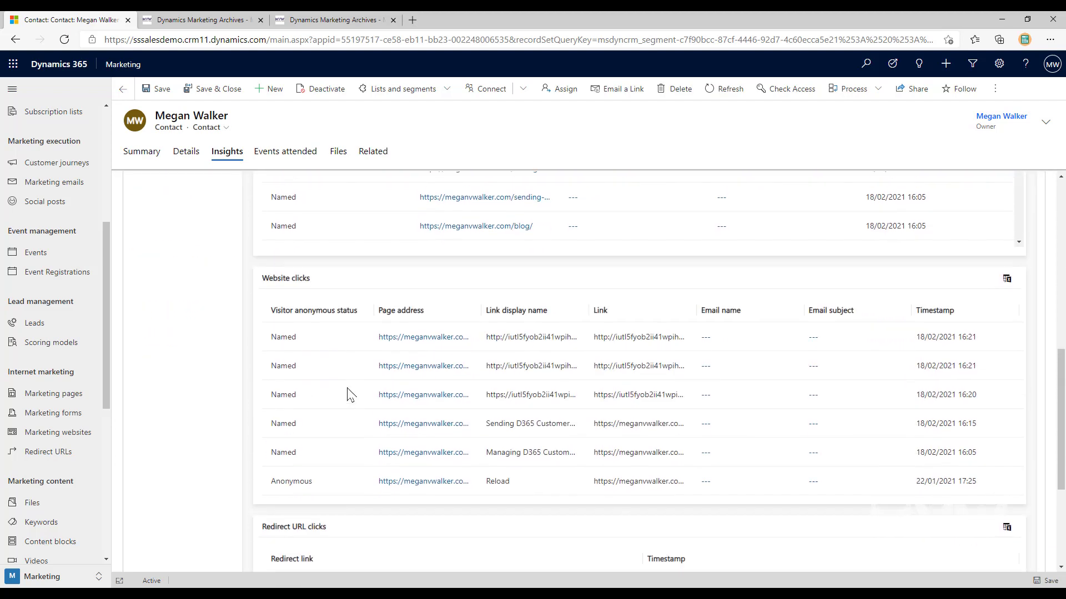
scroll(309, 372, down, 3)
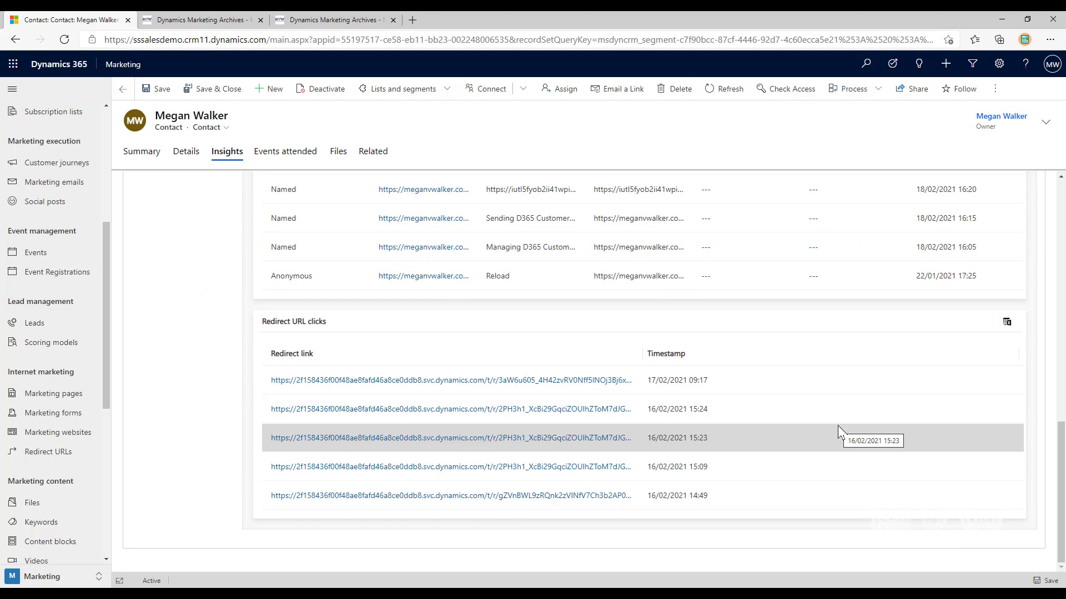
scroll(500, 389, up, 8)
click(49, 452)
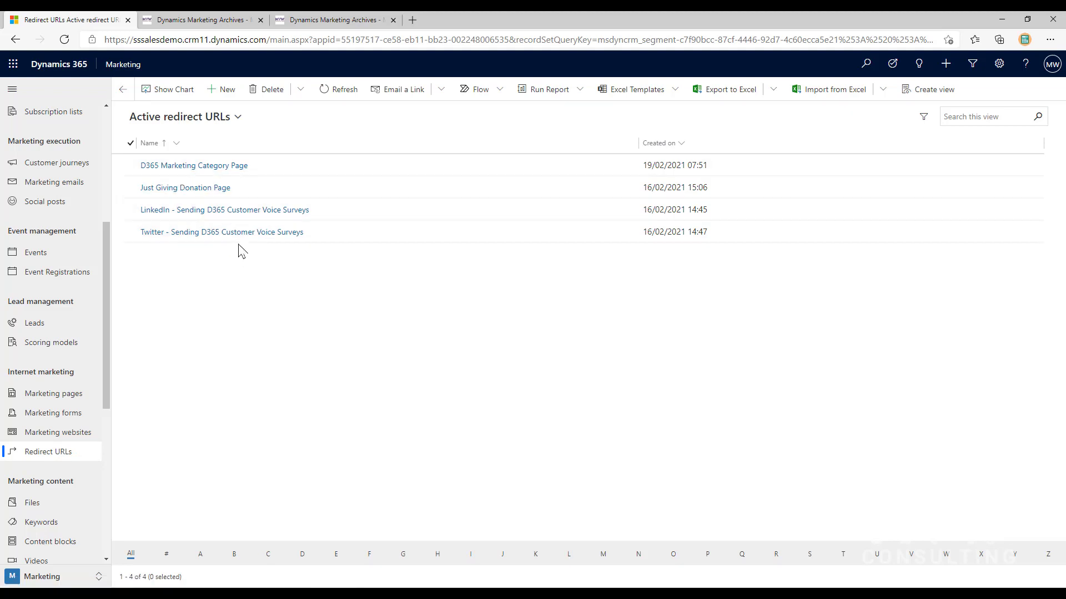
Review the Just Giving Donation Page redirect's original URL and click map, then open Segments.
click(214, 189)
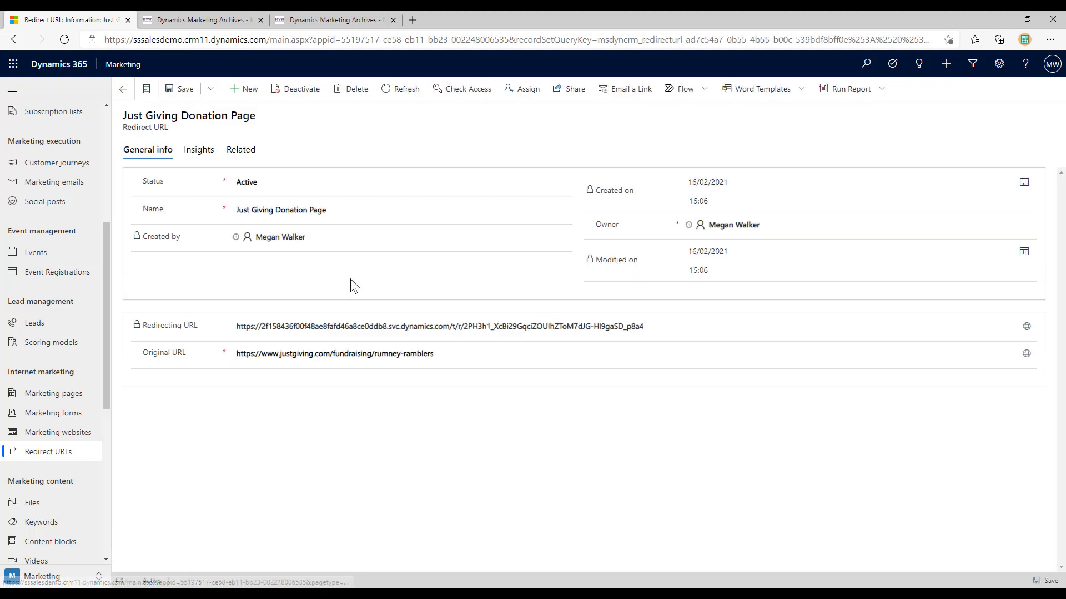
drag(459, 323, 209, 330)
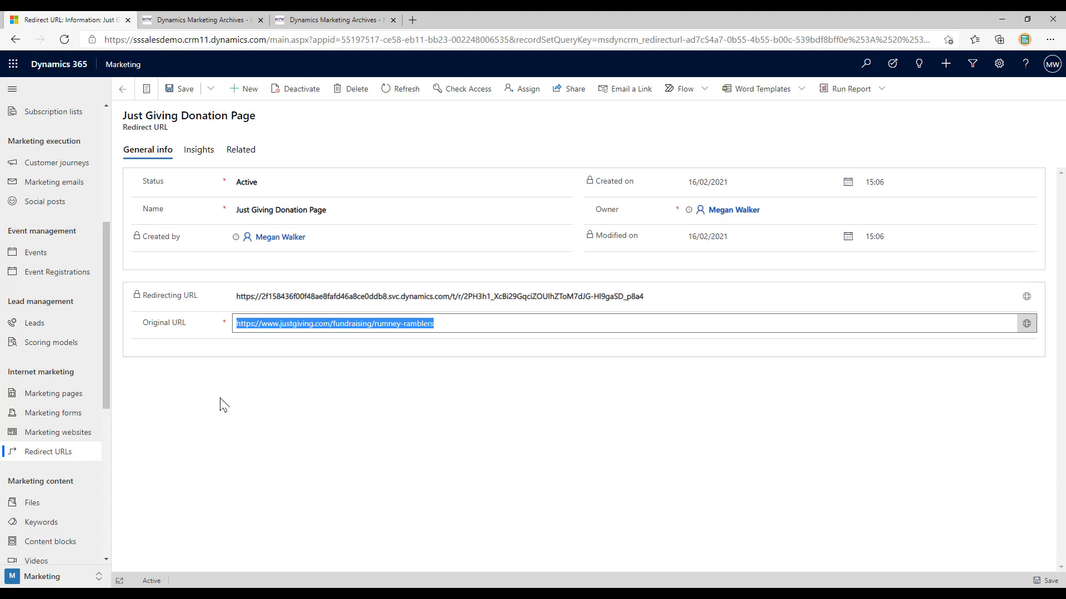
click(199, 151)
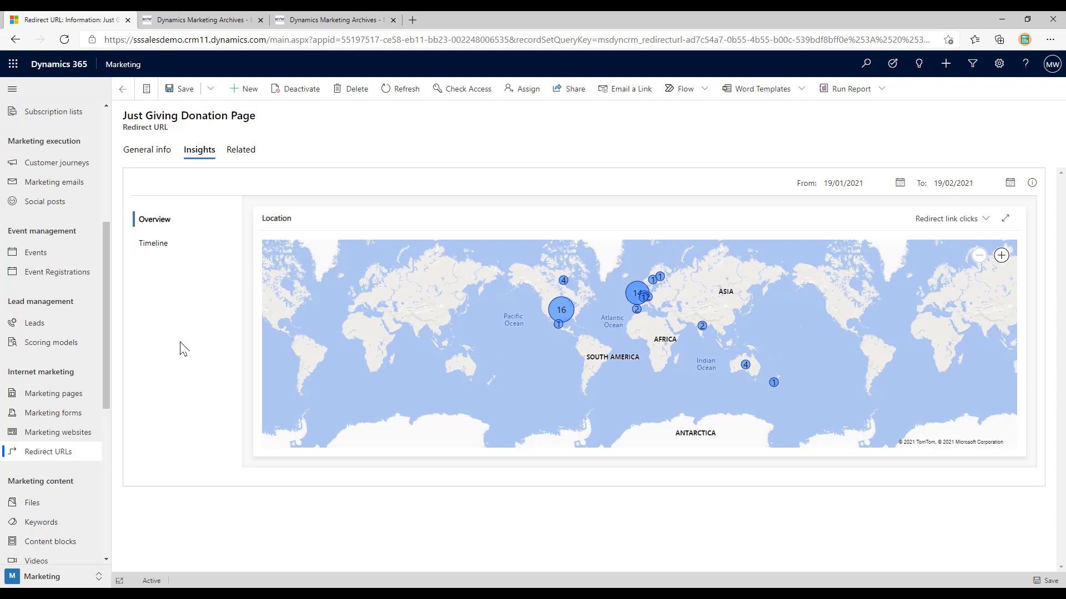
scroll(76, 298, up, 5)
click(51, 370)
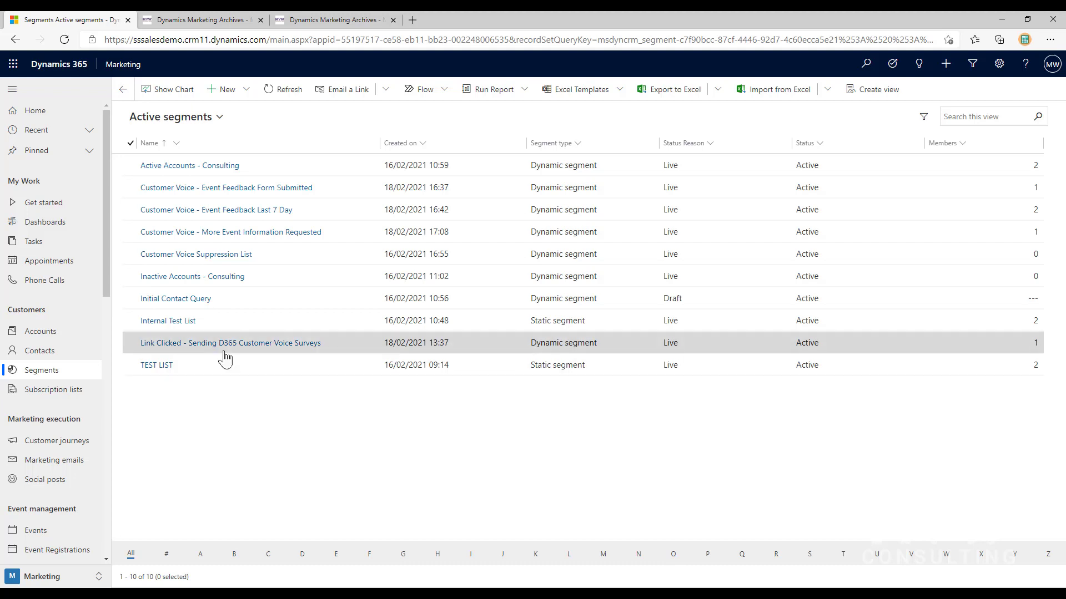
Open the 'Link Clicked - Sending D365 Customer Voice Surveys' segment and confirm editing to make it Live editable.
click(264, 344)
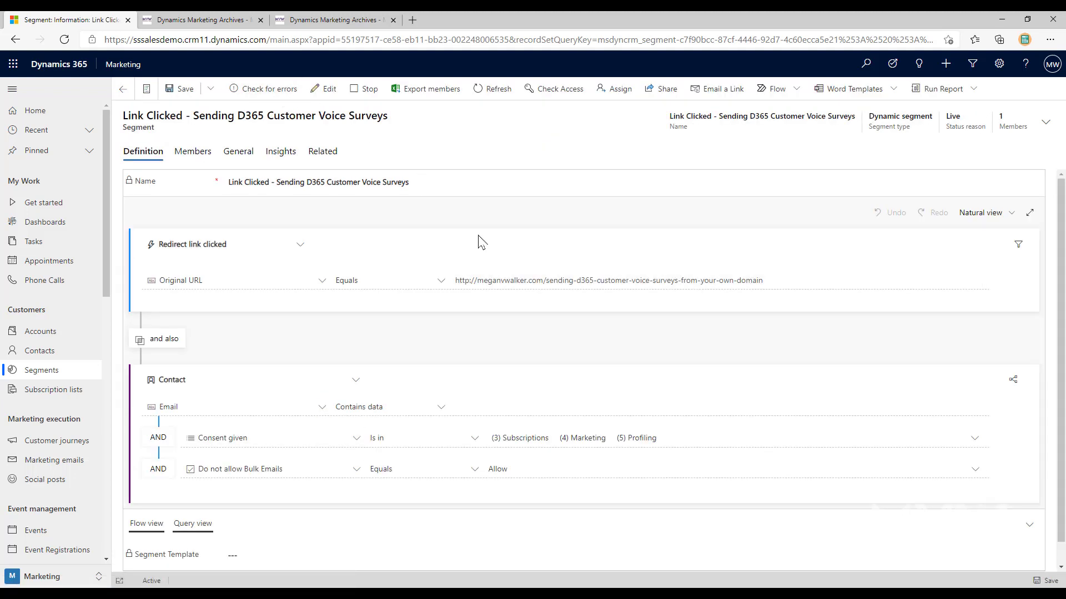
scroll(478, 238, down, 1)
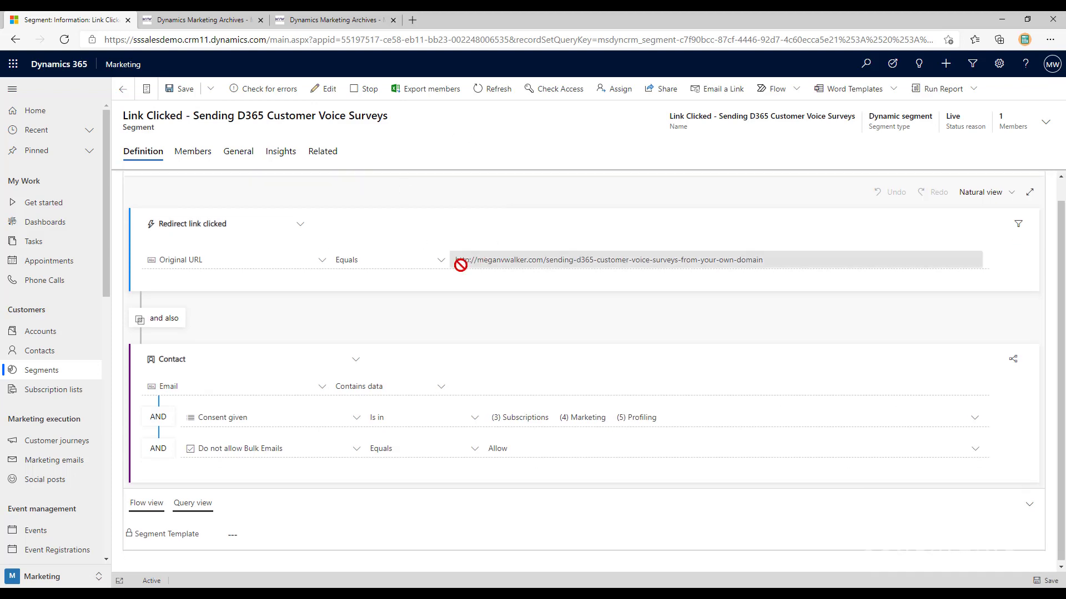
click(327, 88)
click(565, 379)
scroll(465, 292, down, 2)
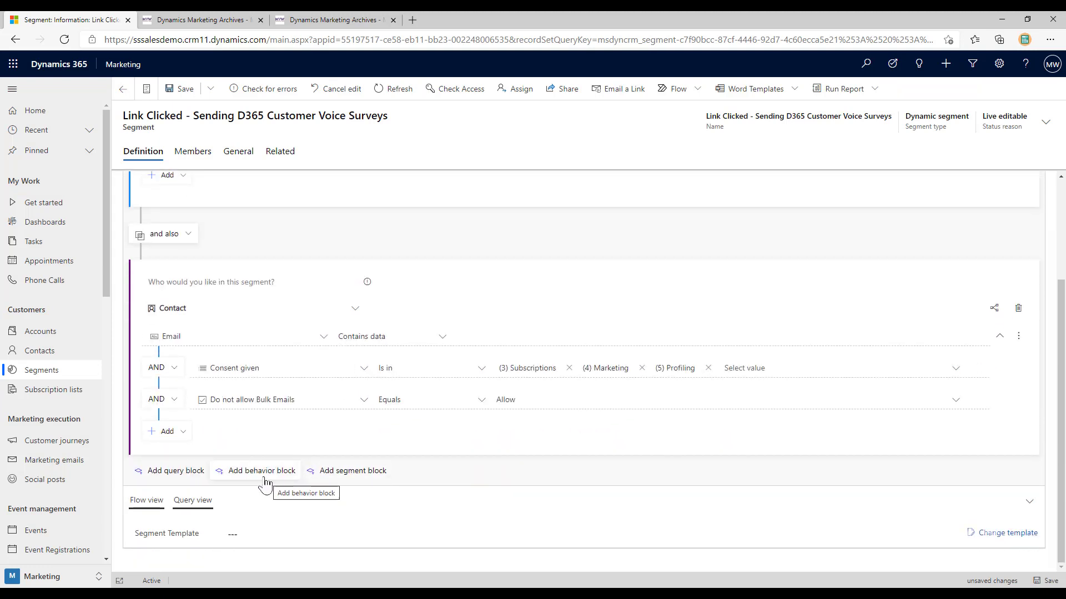
scroll(402, 223, up, 2)
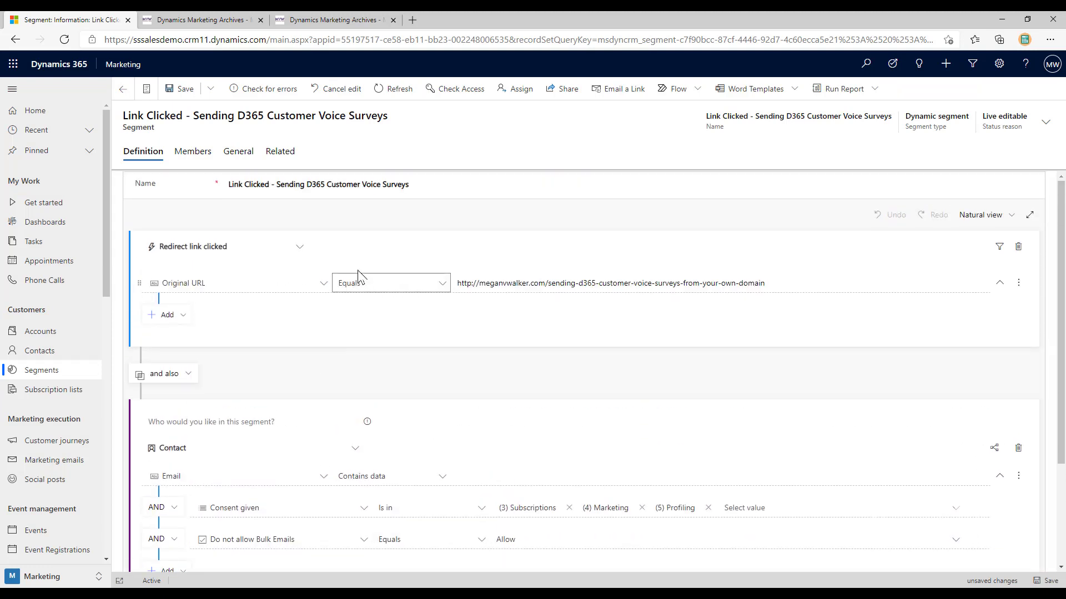
click(300, 244)
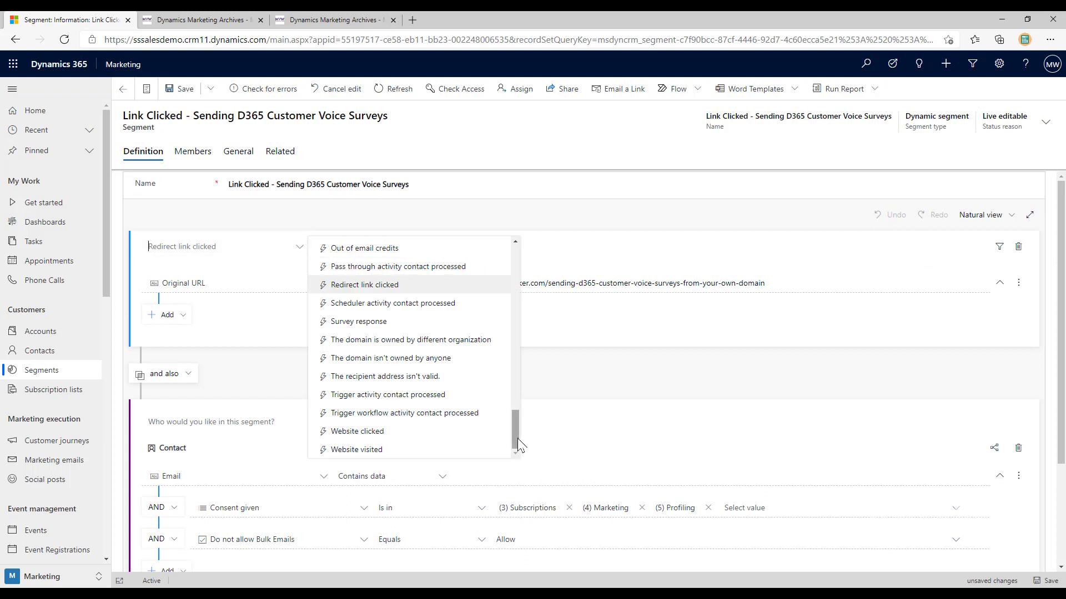
drag(514, 446, 514, 320)
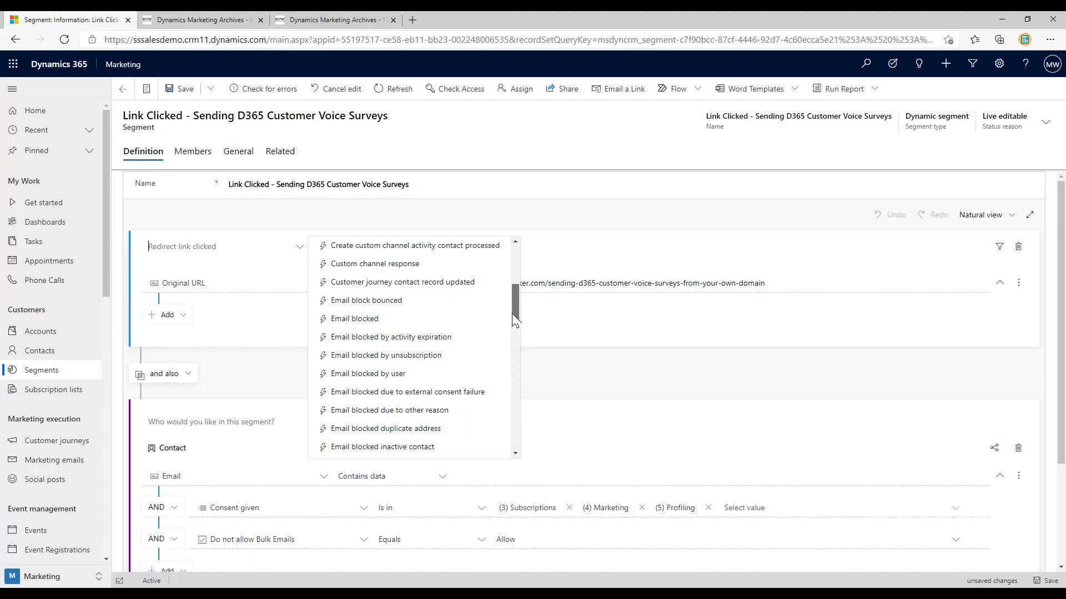
drag(514, 321, 503, 447)
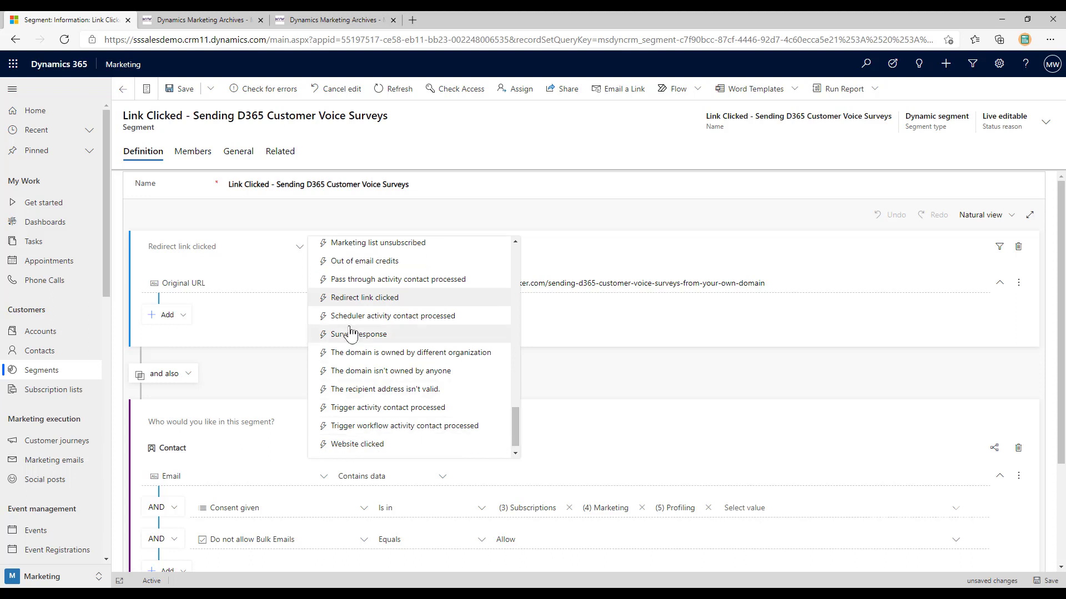
click(421, 301)
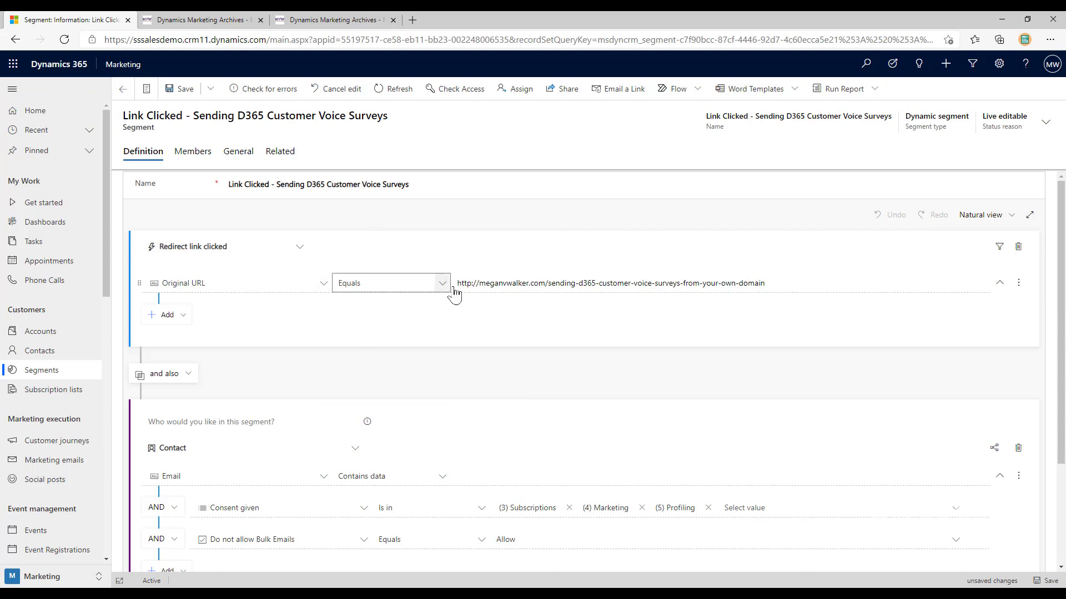
triple_click(864, 288)
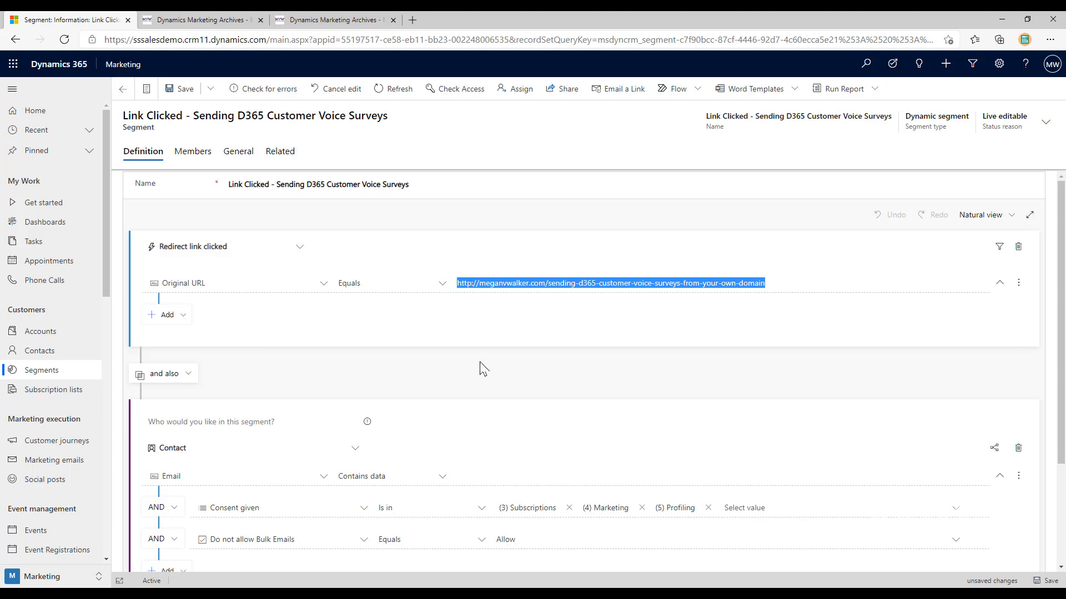
scroll(483, 369, down, 2)
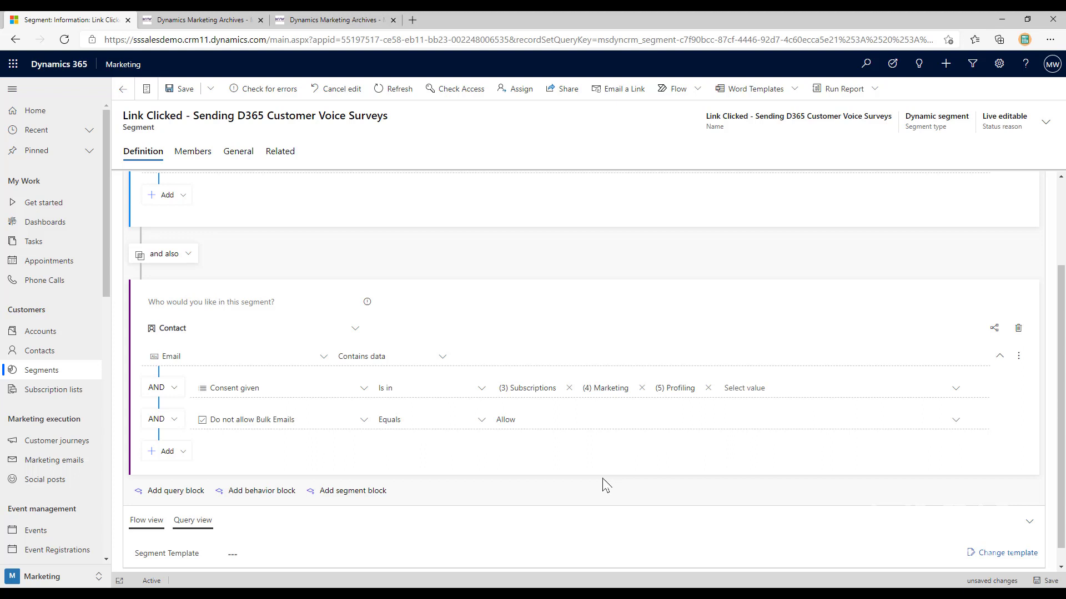
scroll(605, 485, up, 2)
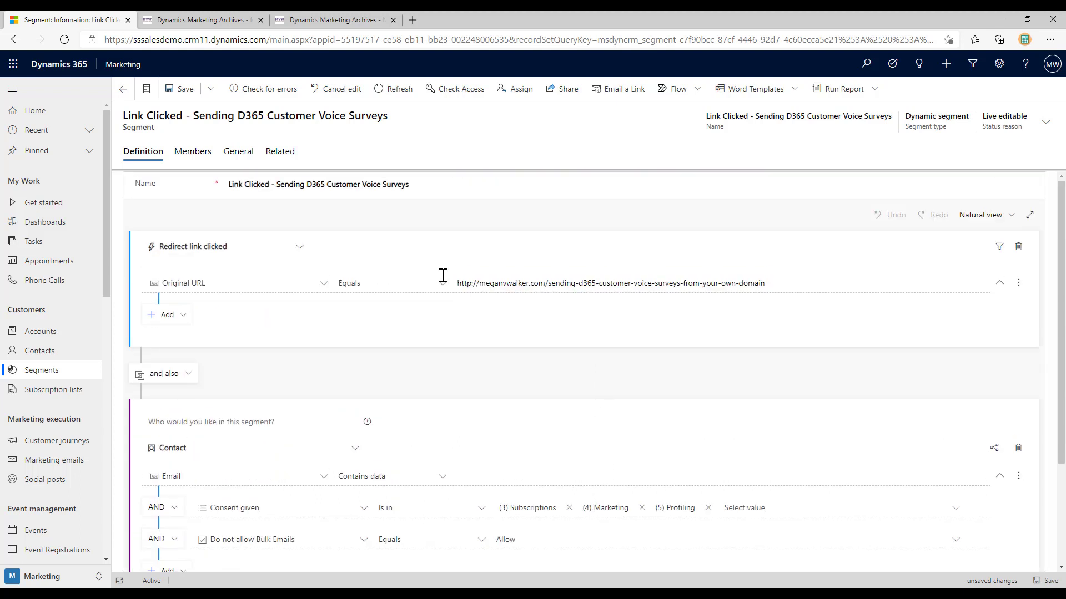
click(165, 376)
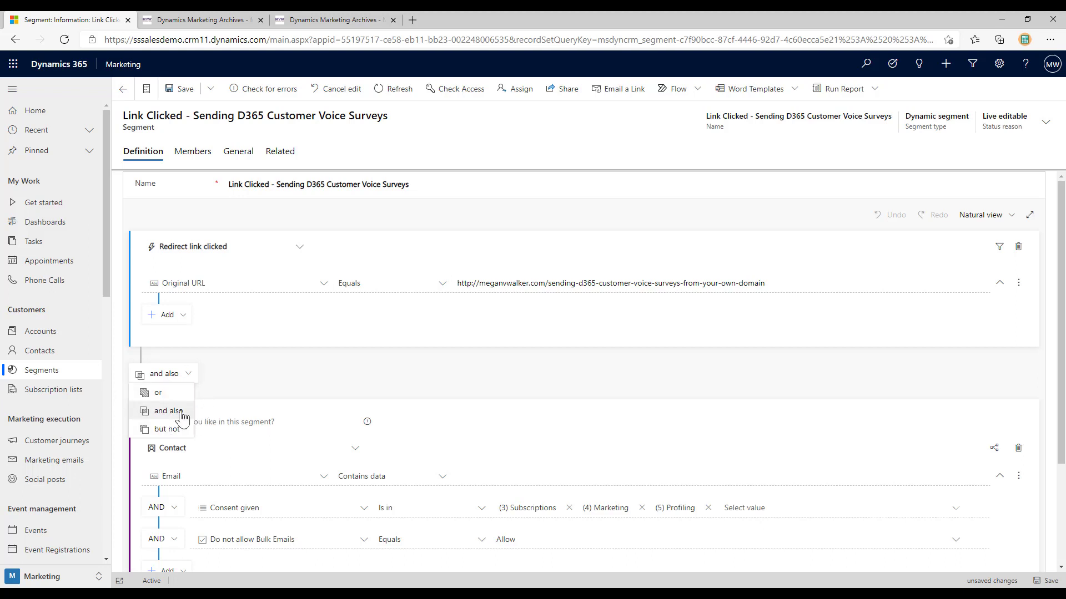
click(304, 377)
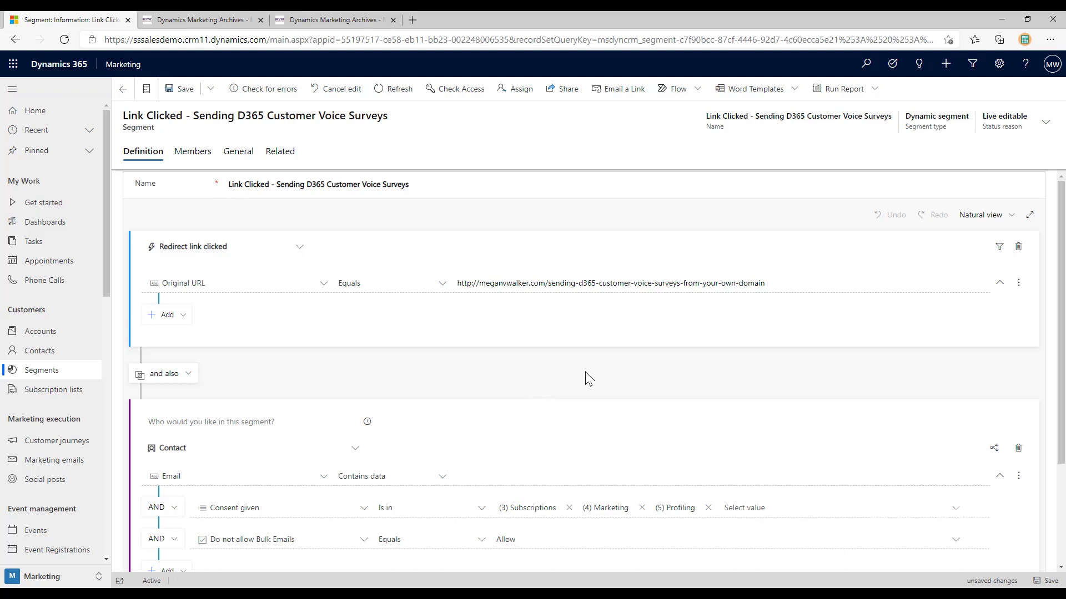
click(328, 285)
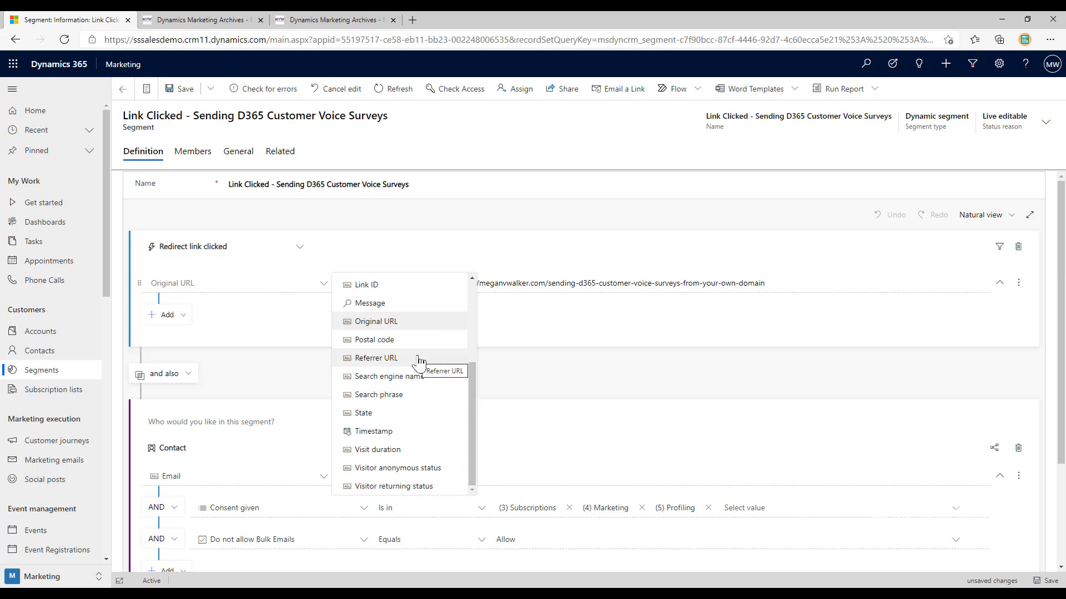
click(544, 373)
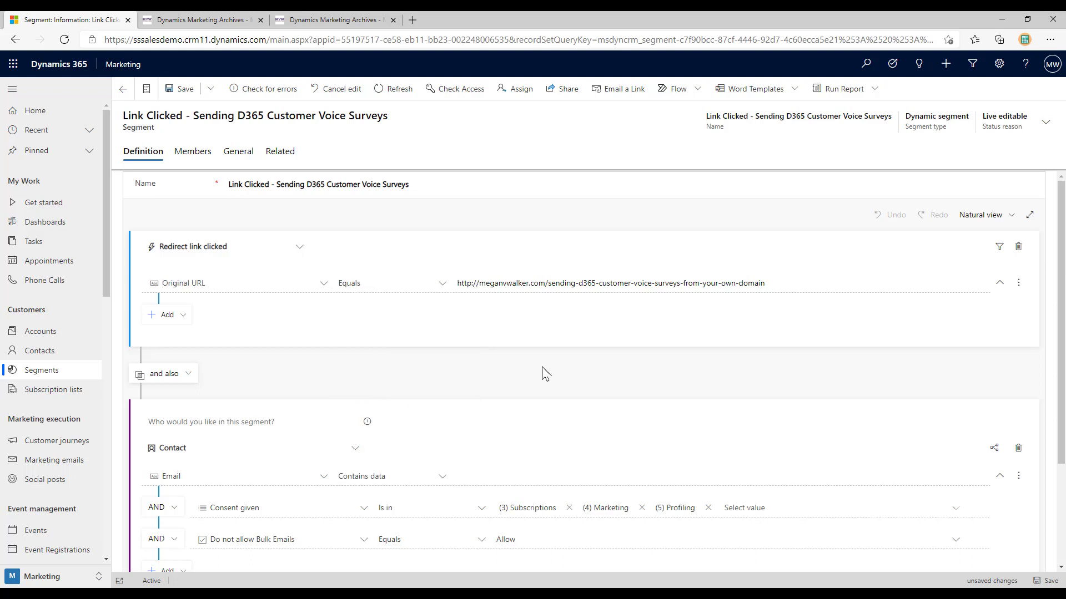